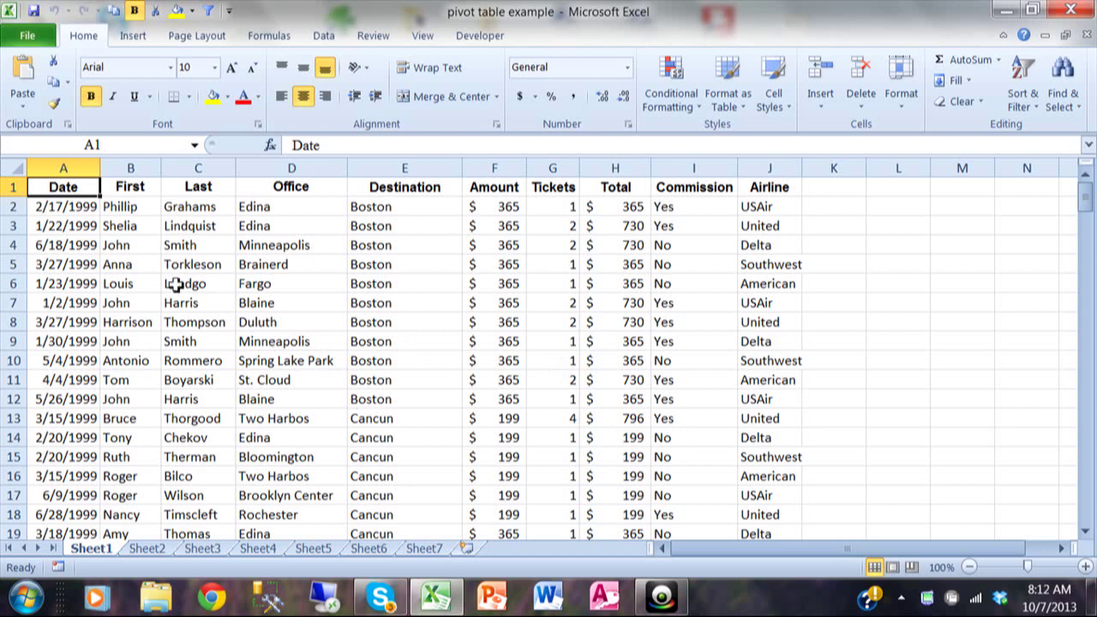
- Examine the Sheet1 travel sales list, its header row, records and columns such as Date, Destination, Amount, Total, Commission and Airline
click(11, 187)
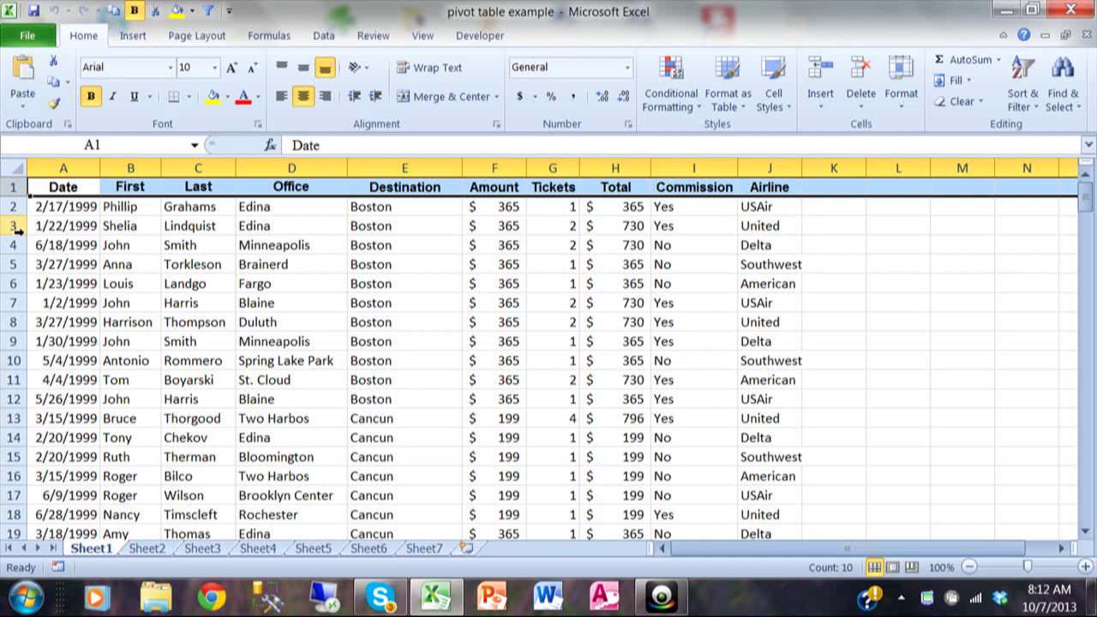
click(16, 226)
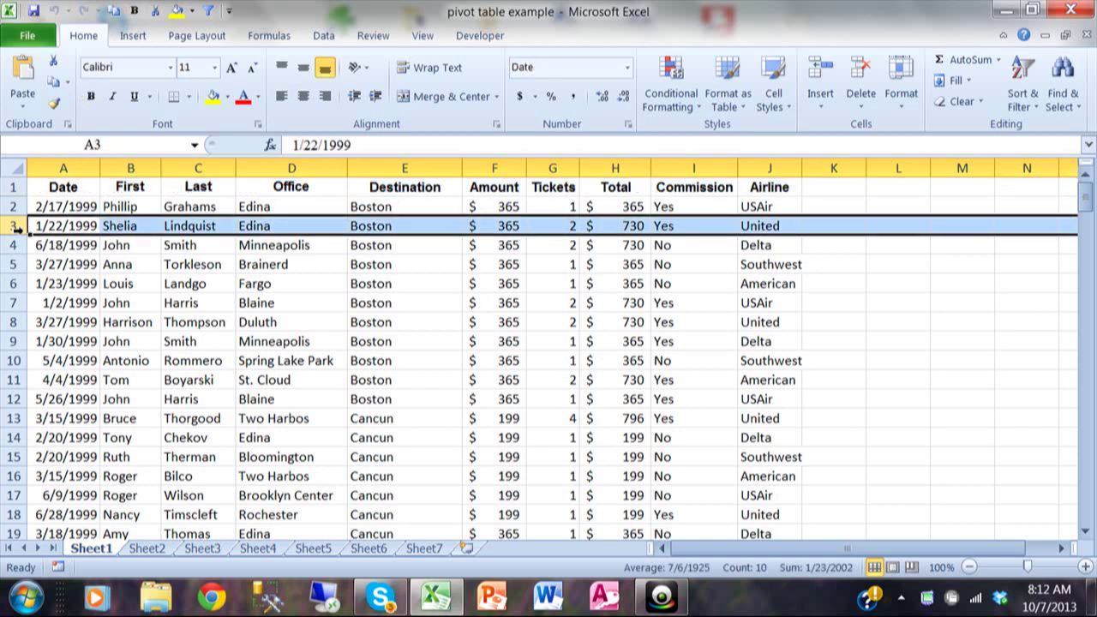
click(83, 168)
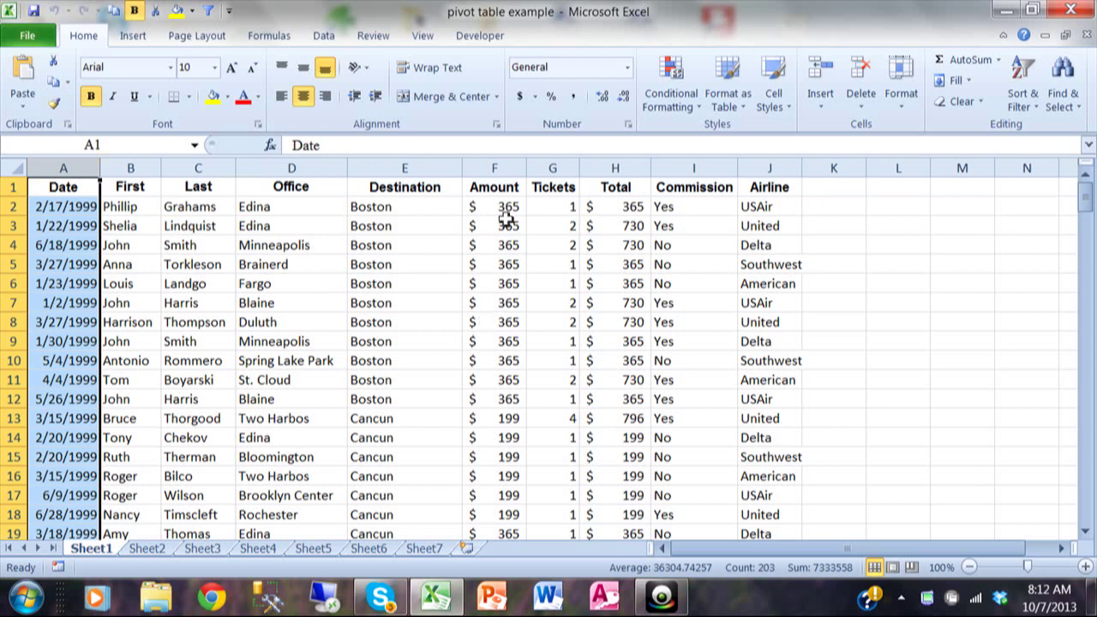
click(496, 168)
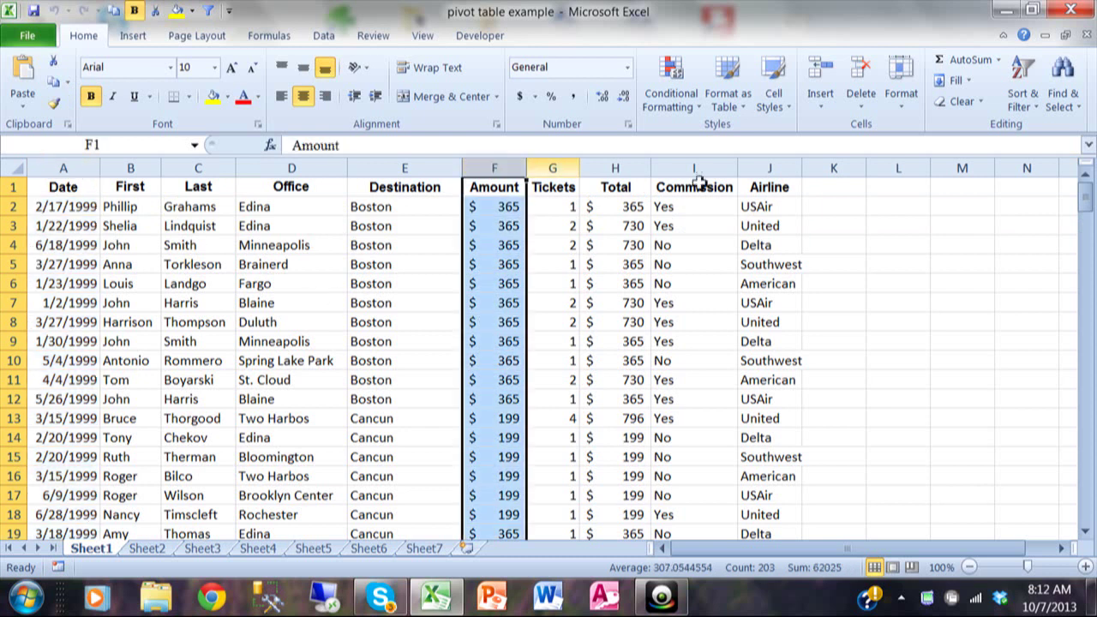
click(616, 361)
mouse_move(1084, 201)
mouse_down()
mouse_move(1088, 519)
mouse_move(1073, 314)
mouse_move(1091, 206)
mouse_up()
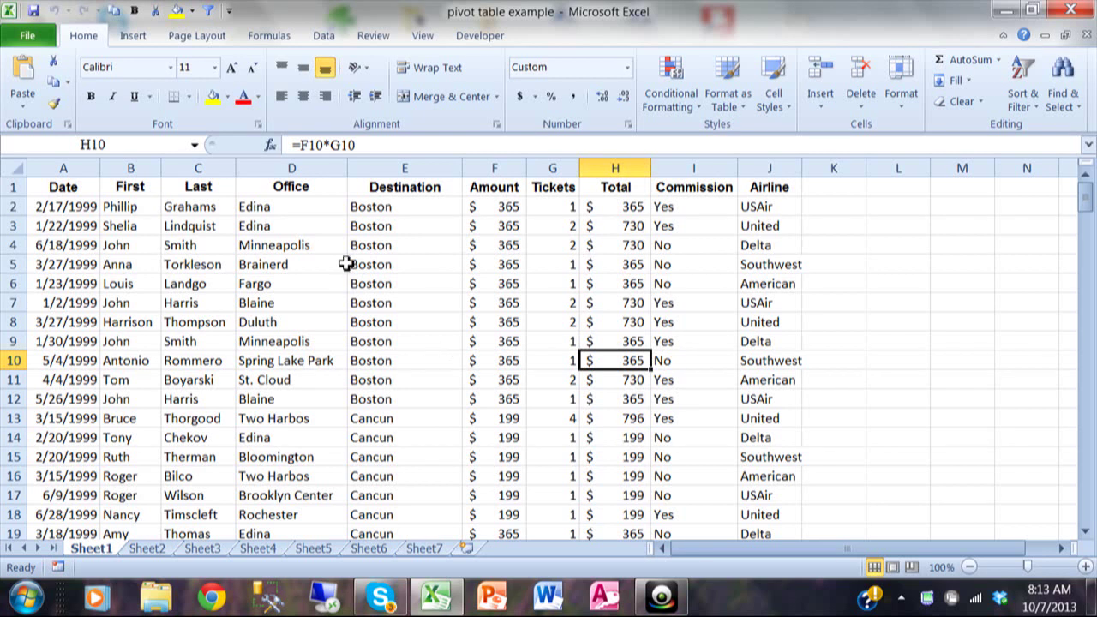
click(400, 211)
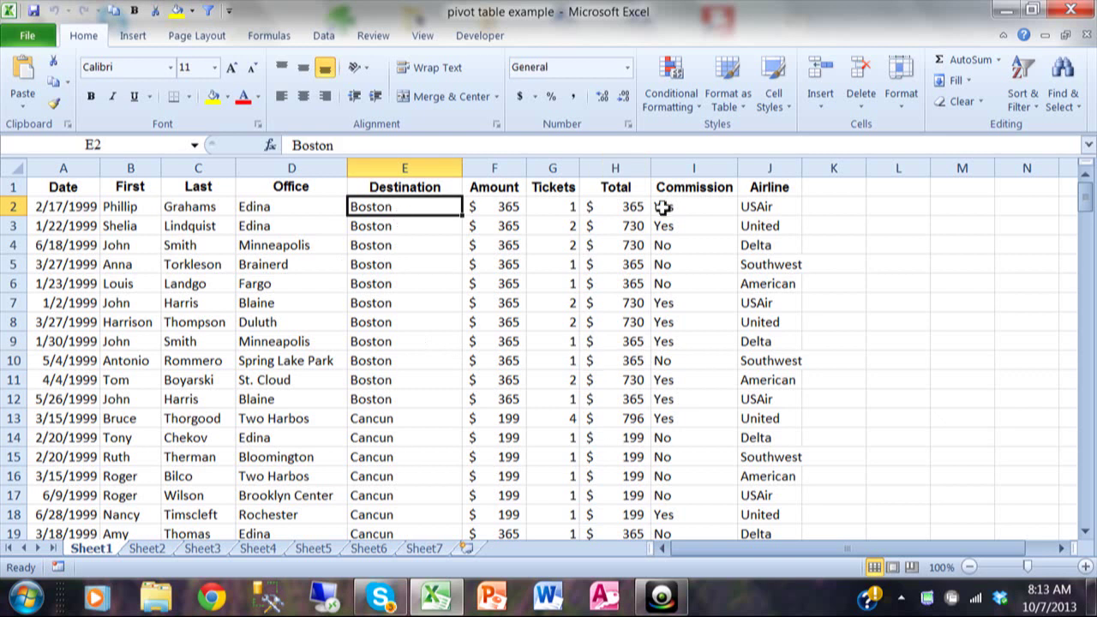
click(758, 210)
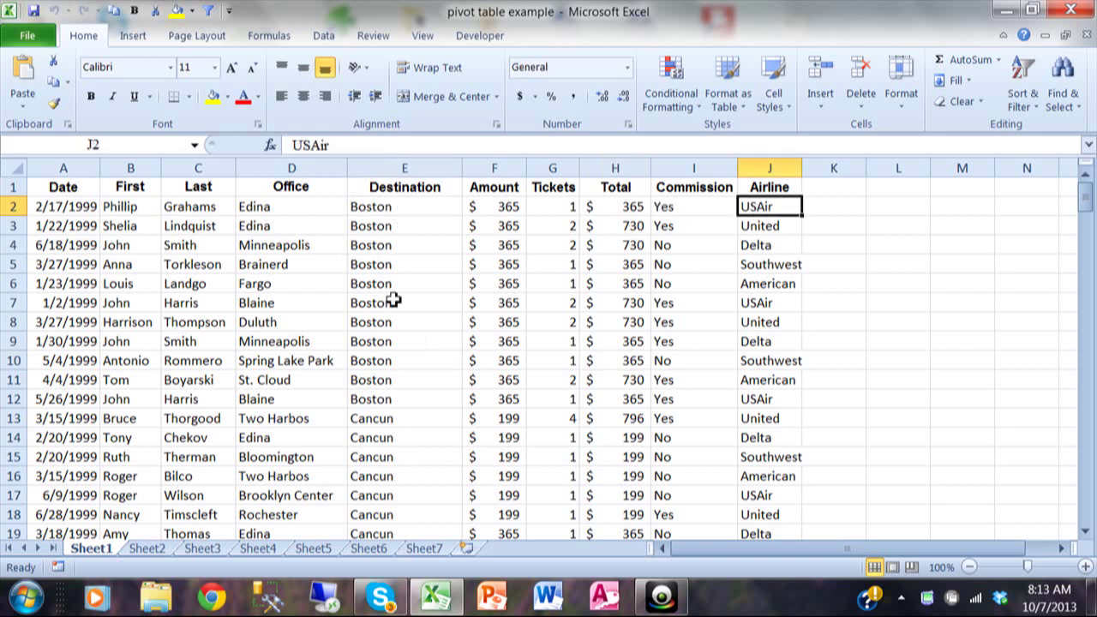
click(446, 223)
click(694, 229)
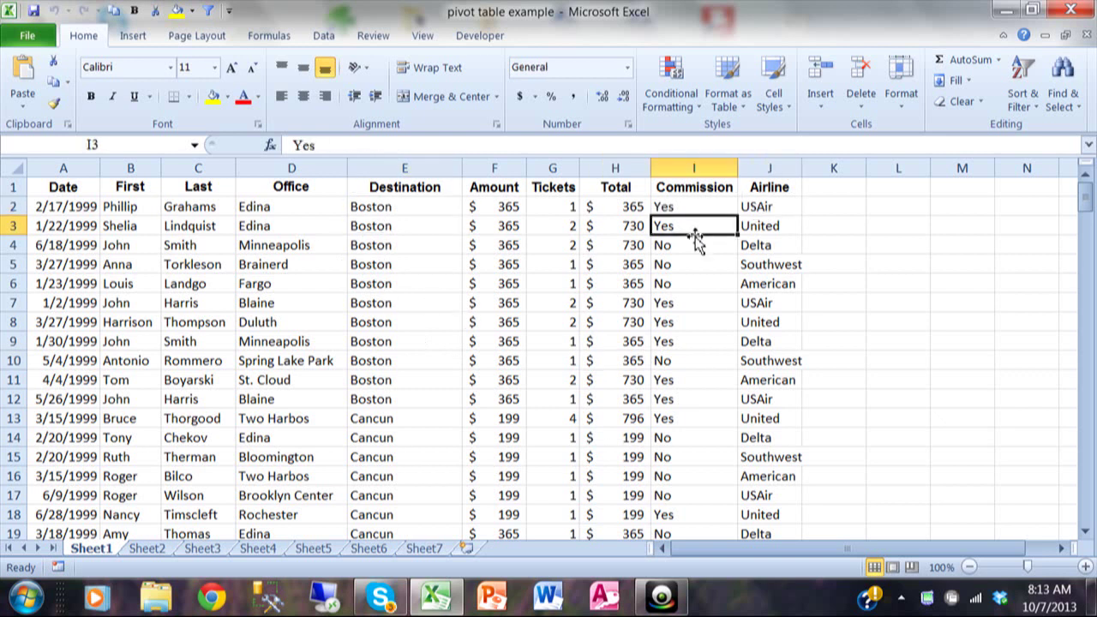
click(414, 258)
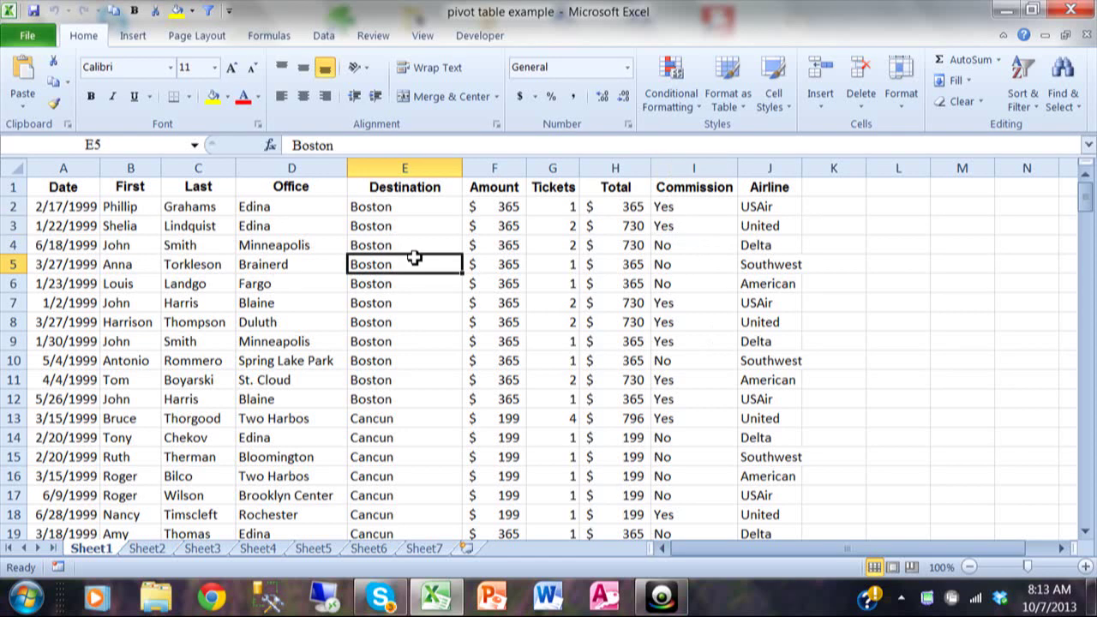
click(54, 225)
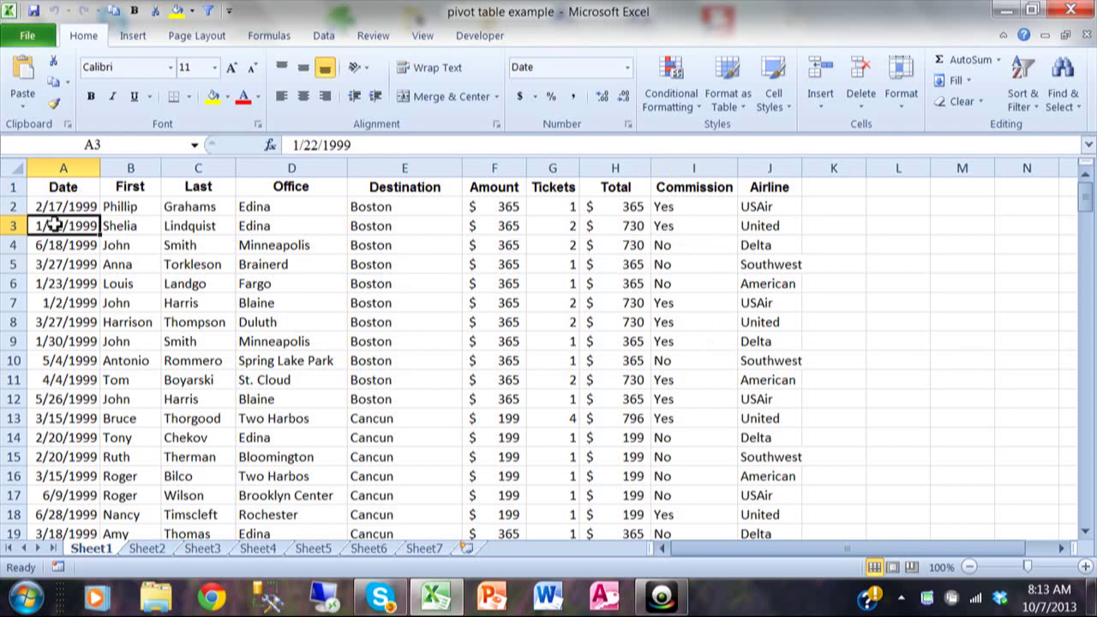
click(763, 303)
click(77, 285)
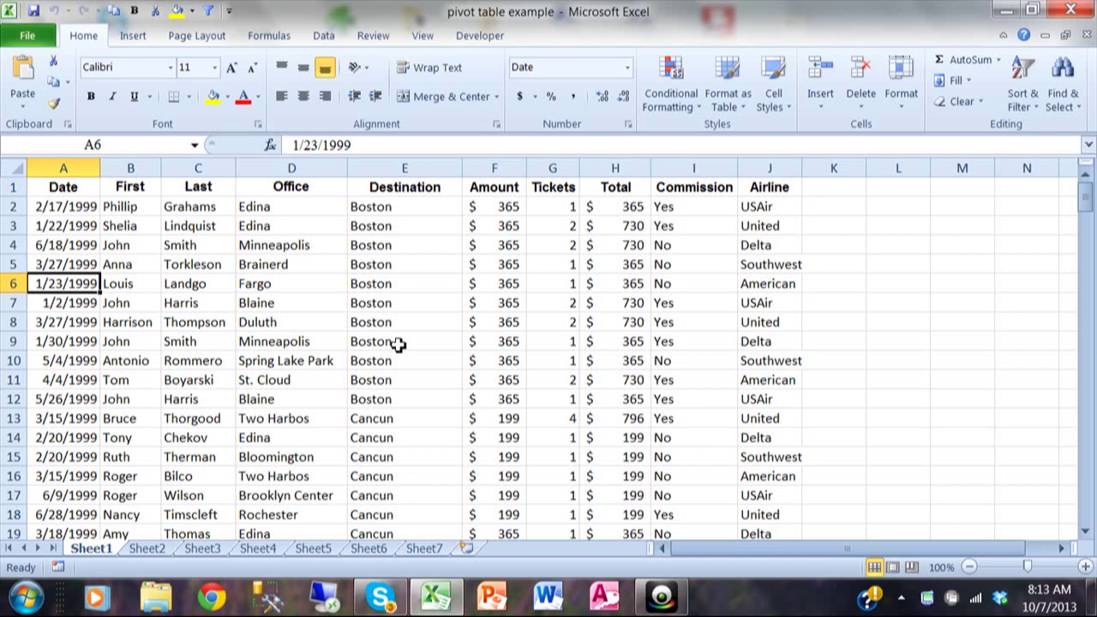
- Create a PivotTable on a new worksheet from the Sheet1 data range A1:J203
click(152, 223)
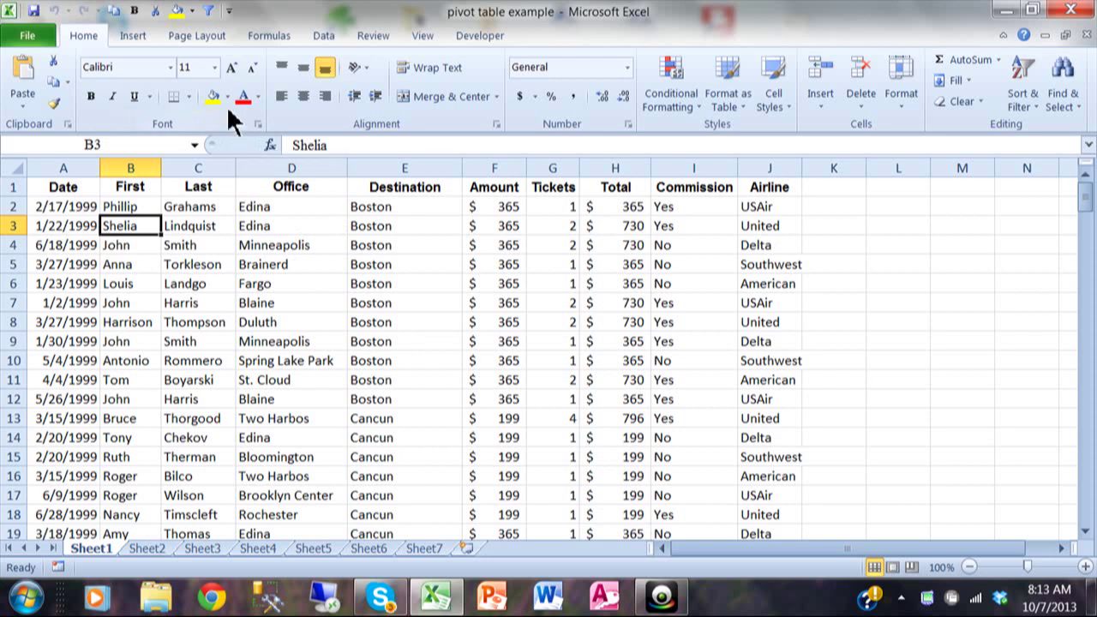
click(142, 36)
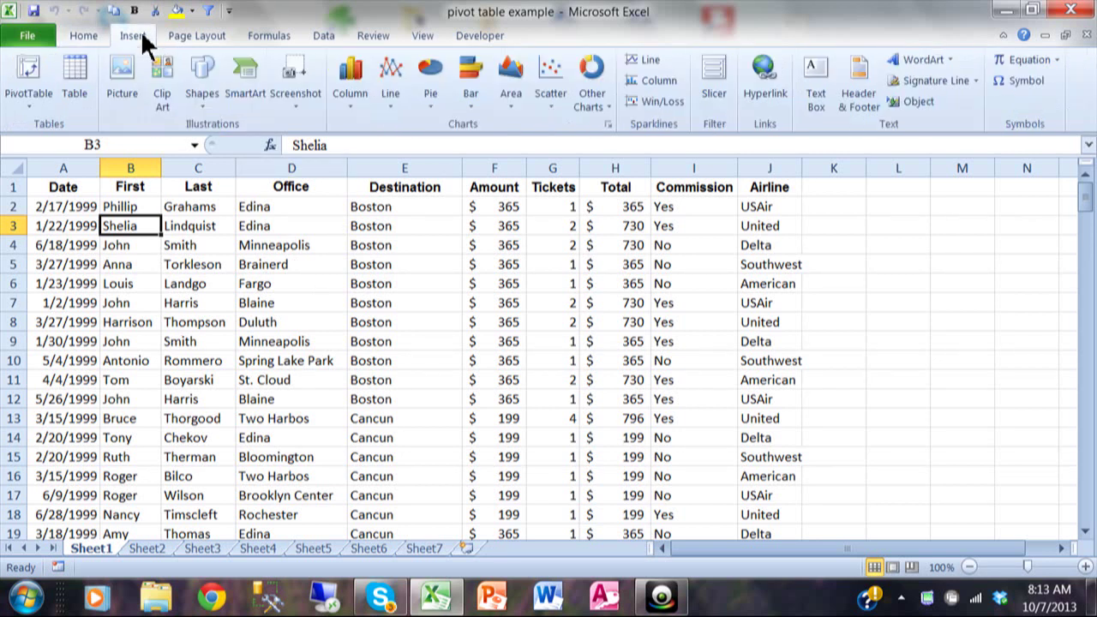
click(30, 107)
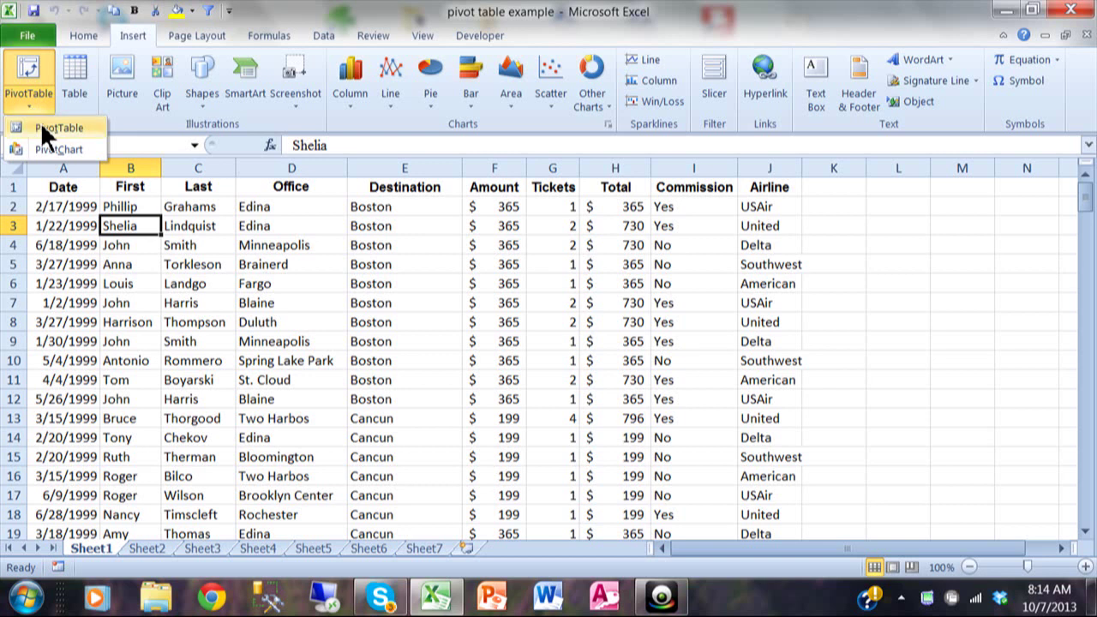
click(42, 127)
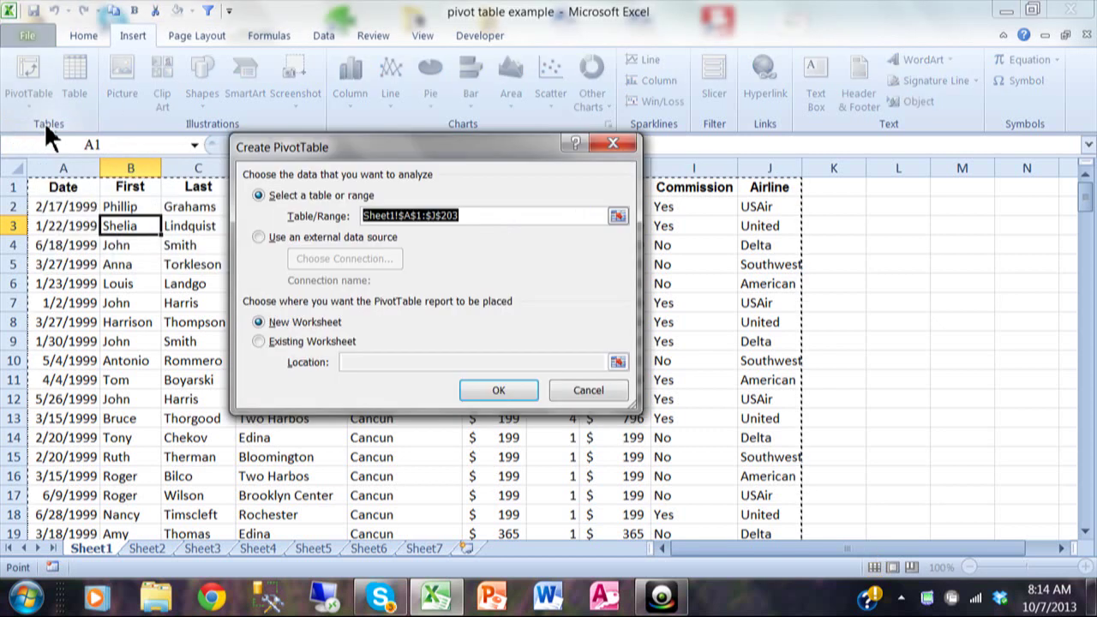
drag(488, 155, 664, 156)
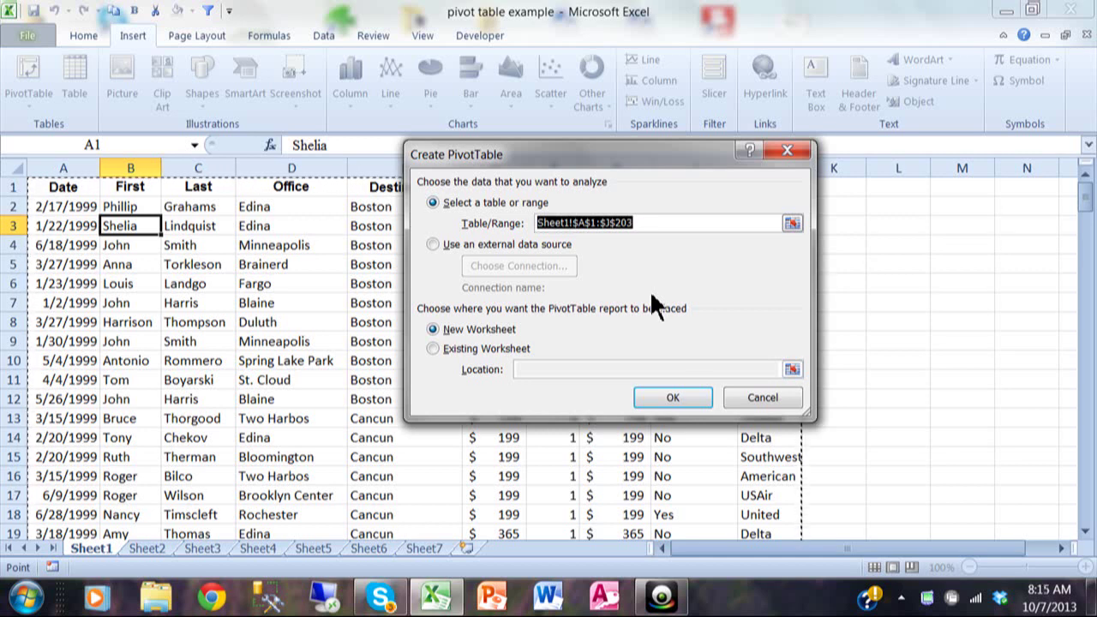
click(673, 401)
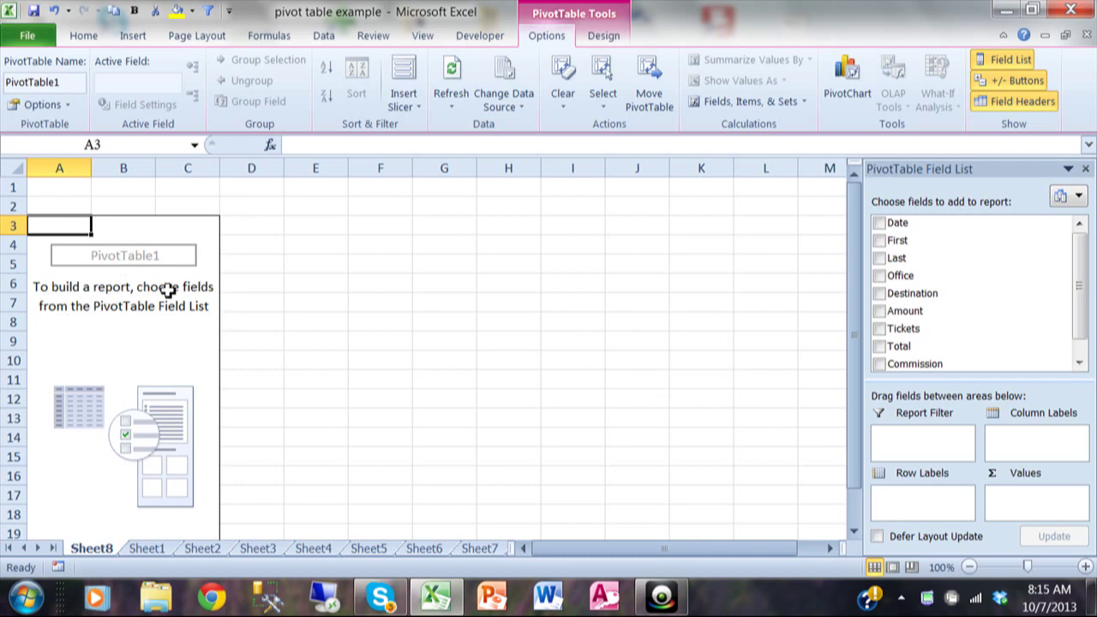
- Build the PivotTable with Destination as the row labels and the sum of Total as the values
drag(899, 275, 980, 333)
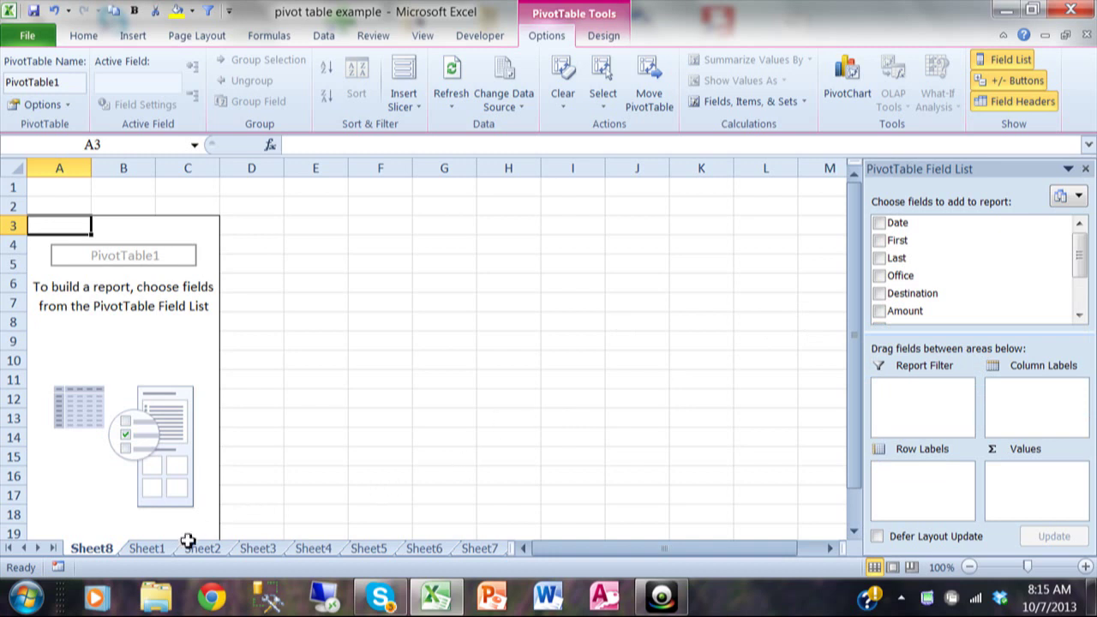
click(146, 549)
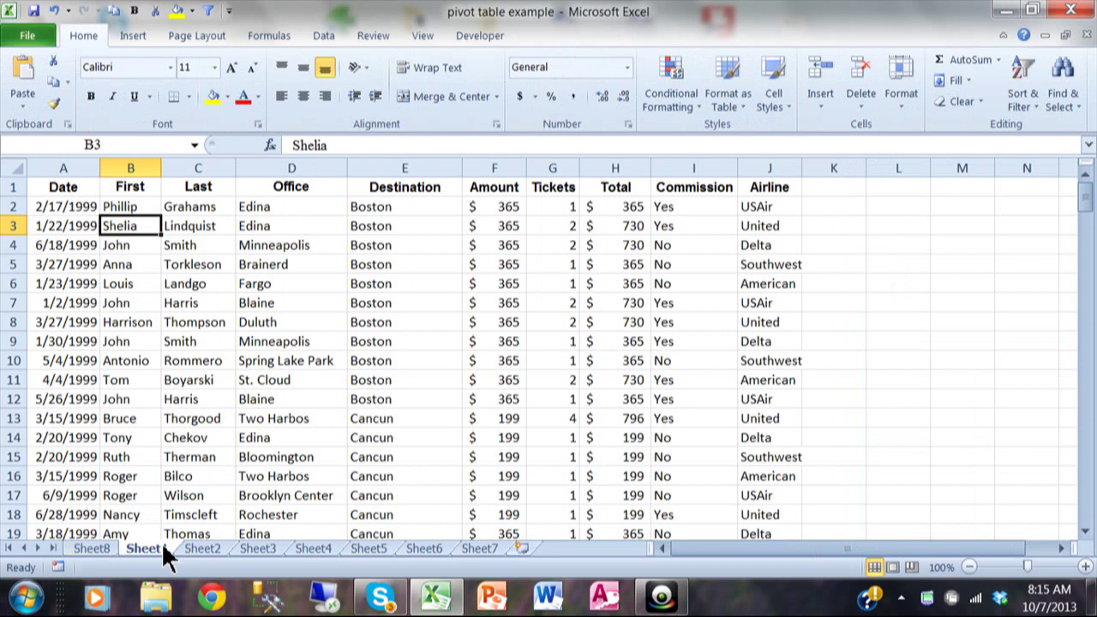
click(92, 550)
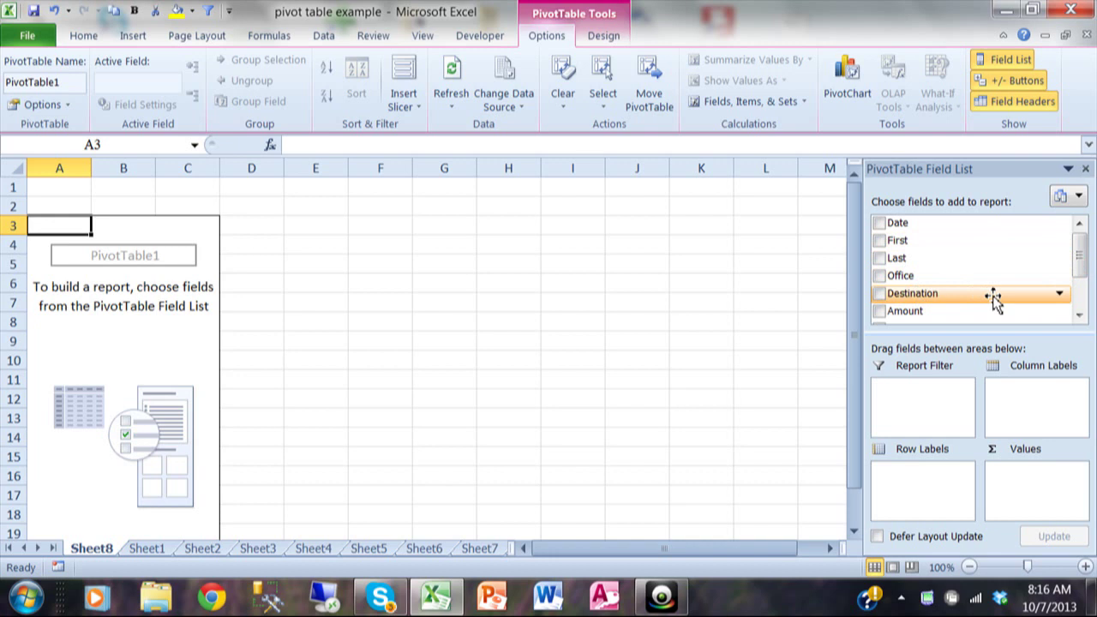
drag(965, 300, 943, 504)
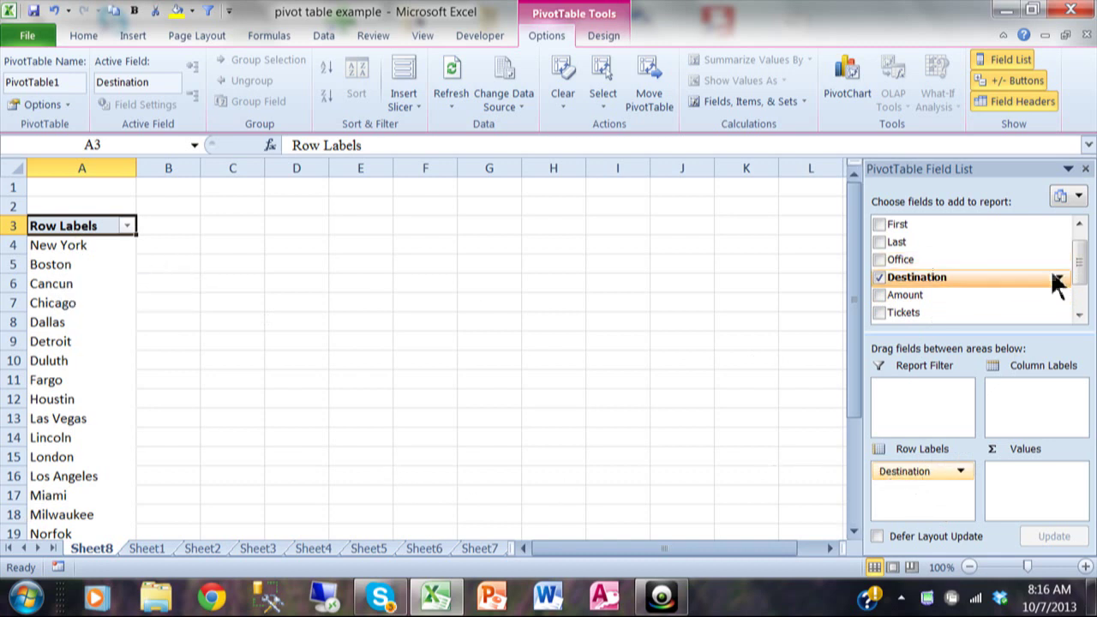
drag(1084, 283, 1087, 312)
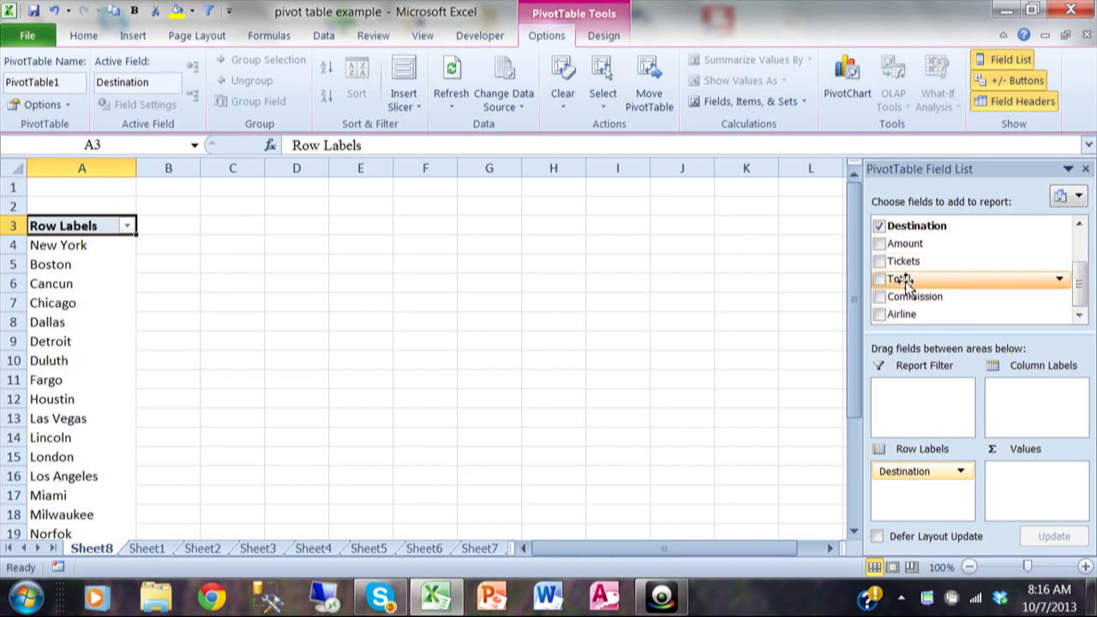
drag(907, 283, 1029, 505)
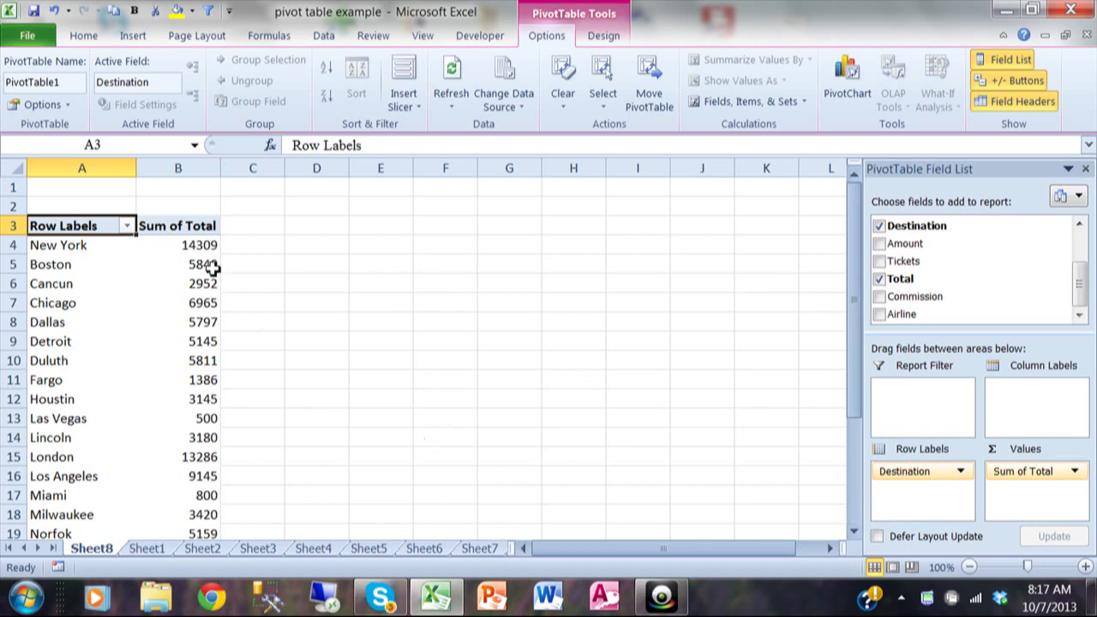
- Check the PivotTable's Boston total against the sum of the Boston rows' Total cells H2:H12 on Sheet1
click(147, 549)
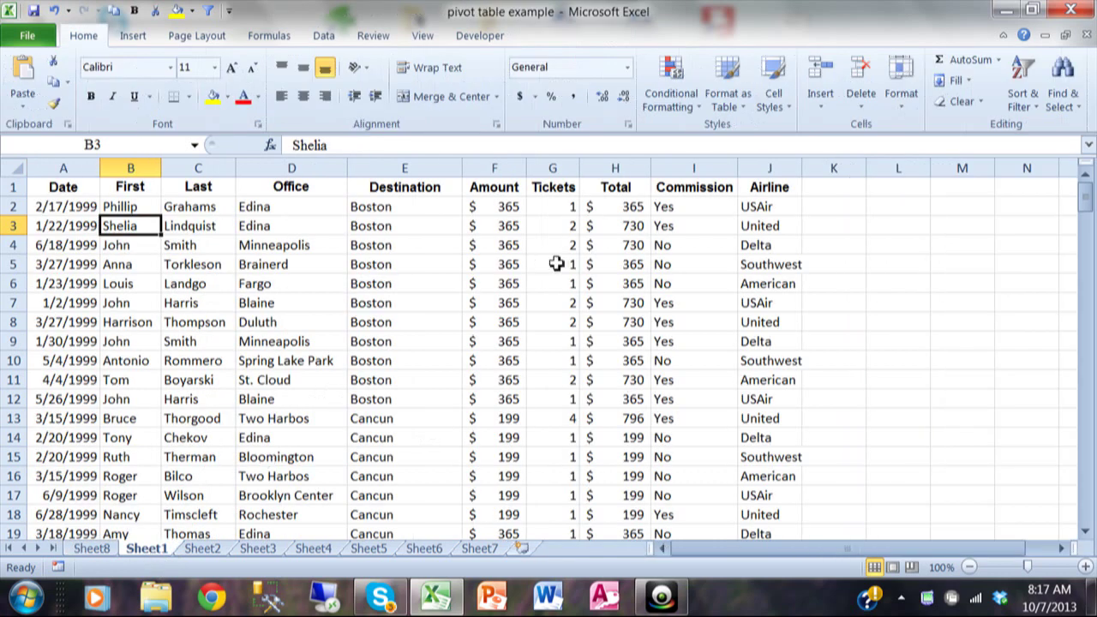
drag(403, 206, 407, 403)
drag(630, 207, 641, 407)
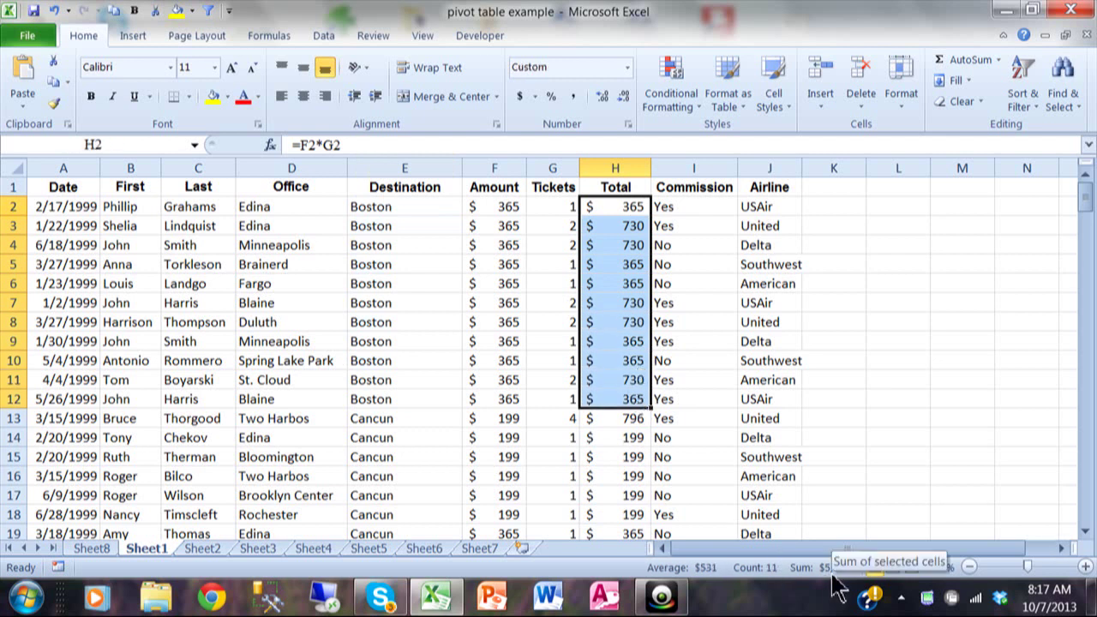
click(94, 551)
mouse_move(203, 264)
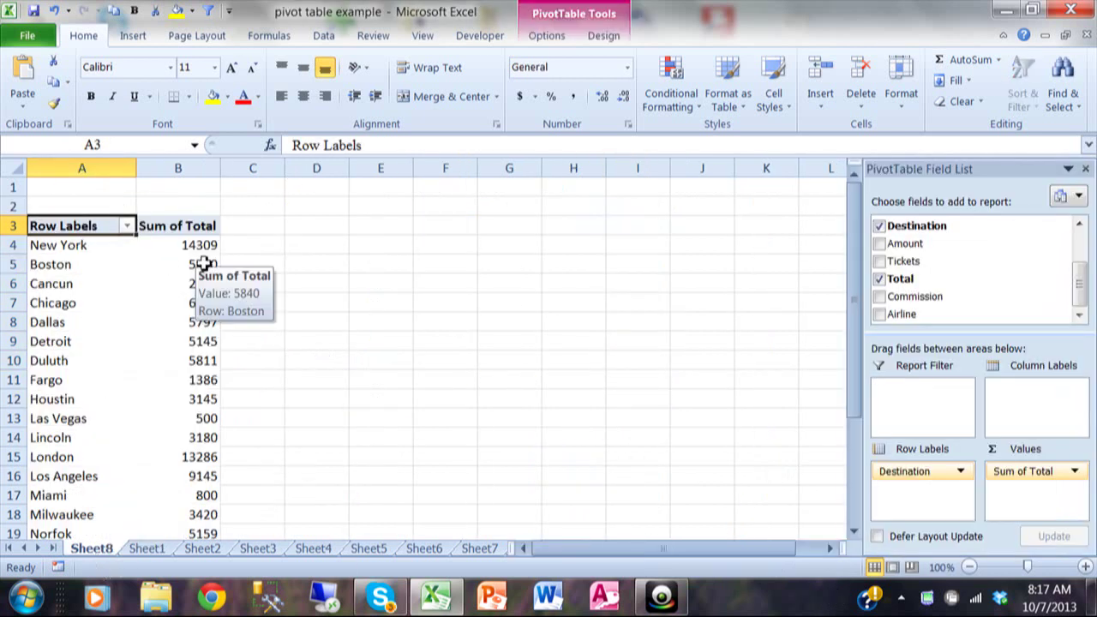
mouse_move(193, 242)
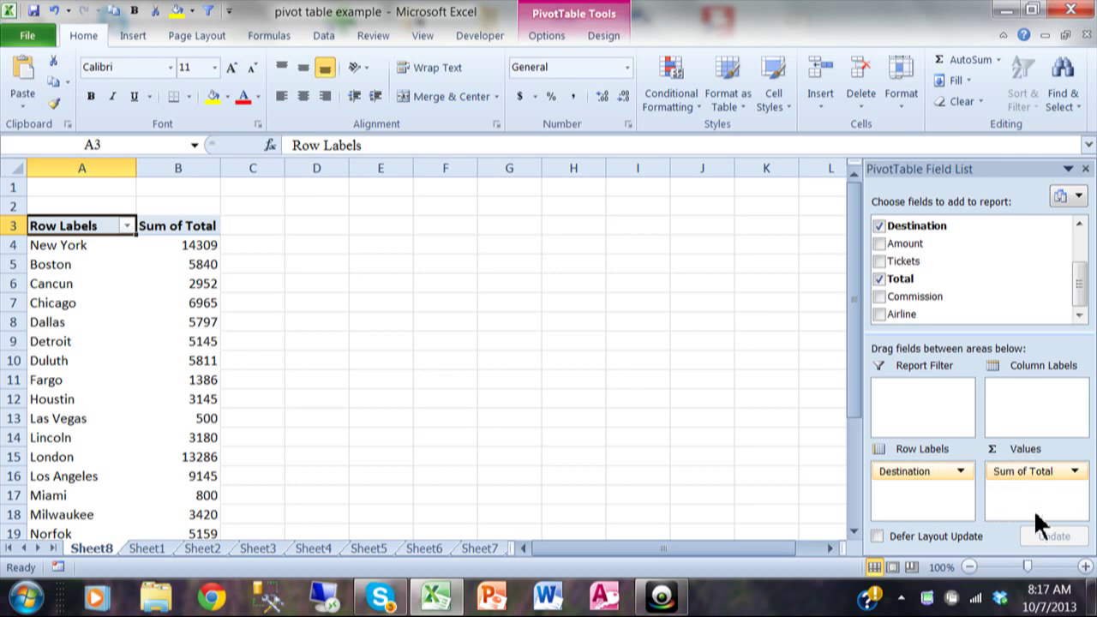
- Change the PivotTable's Total value field to summarize by Count instead of Sum
click(1075, 472)
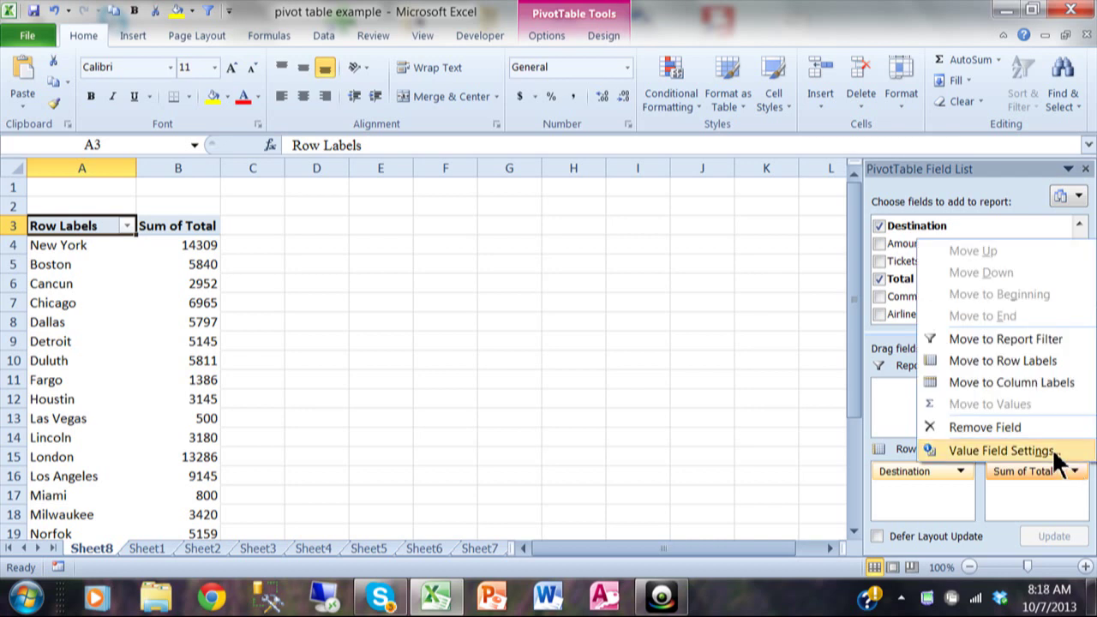
click(1055, 455)
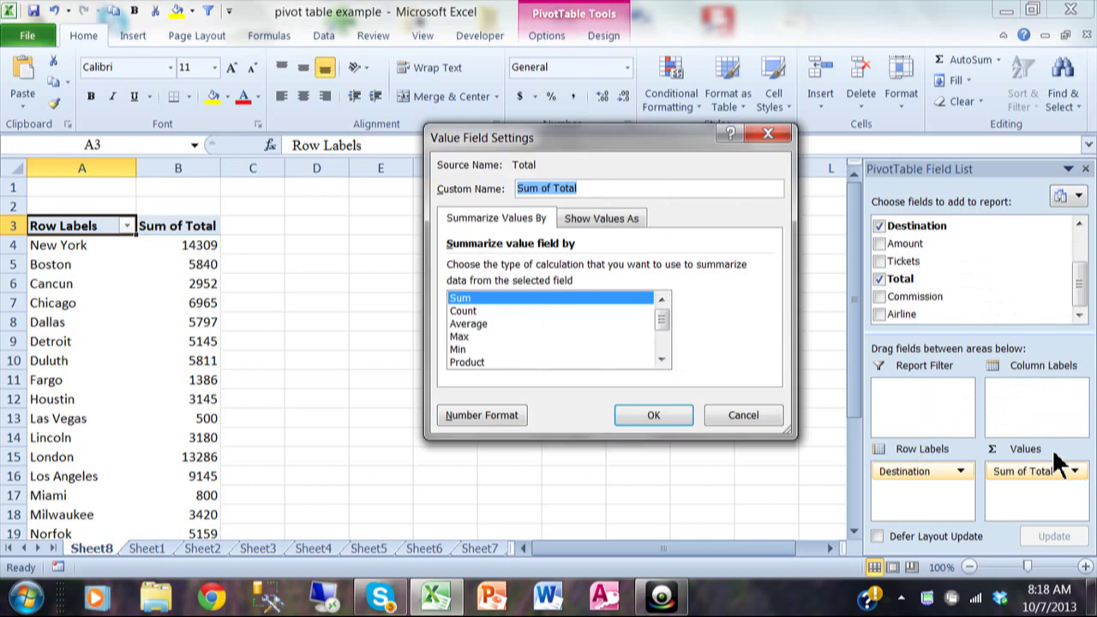
drag(696, 135, 729, 84)
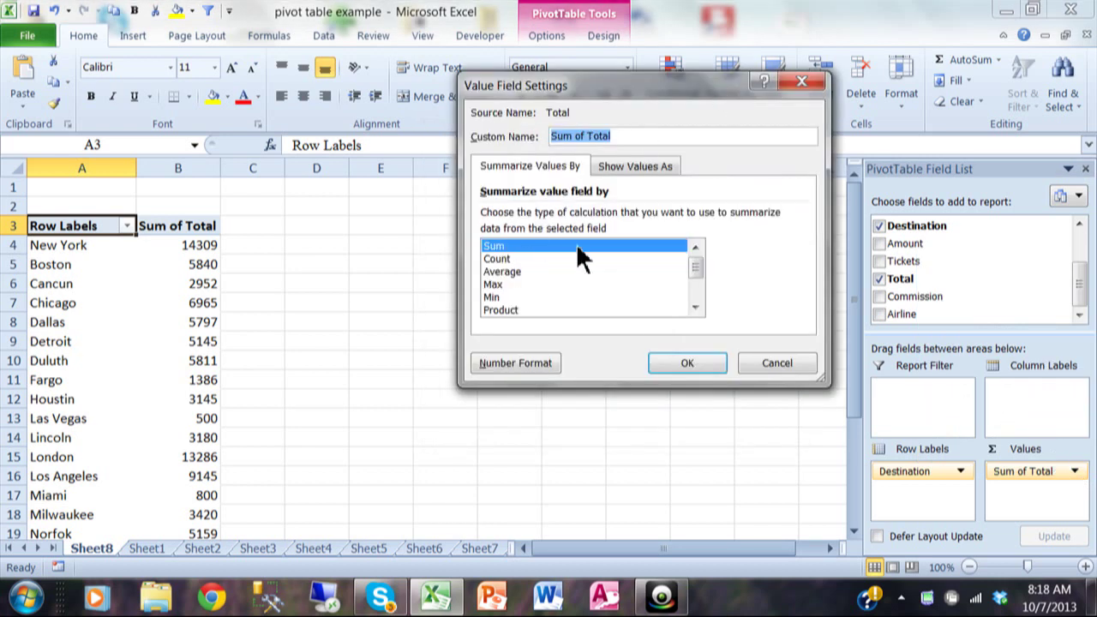
click(512, 260)
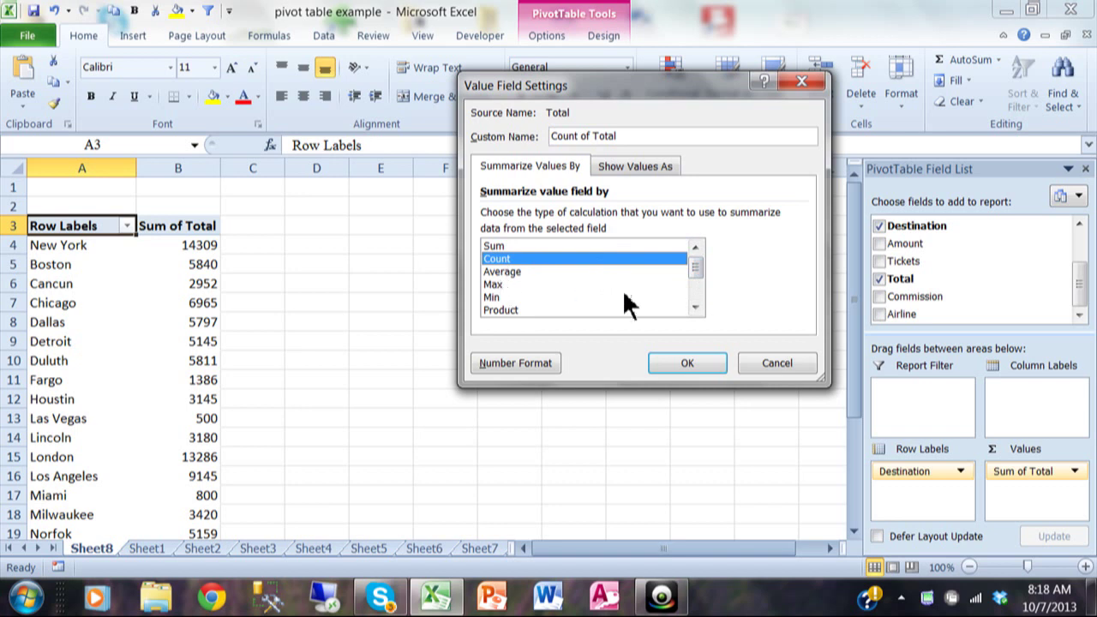
mouse_move(695, 267)
mouse_down()
mouse_move(695, 289)
mouse_move(696, 259)
mouse_up()
click(511, 358)
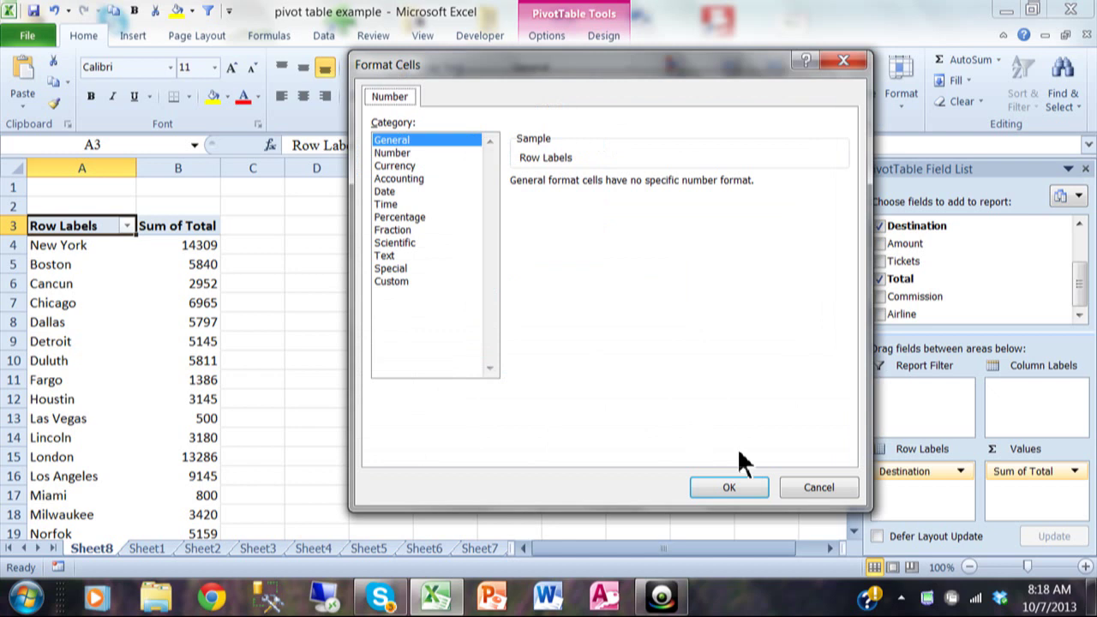
click(789, 497)
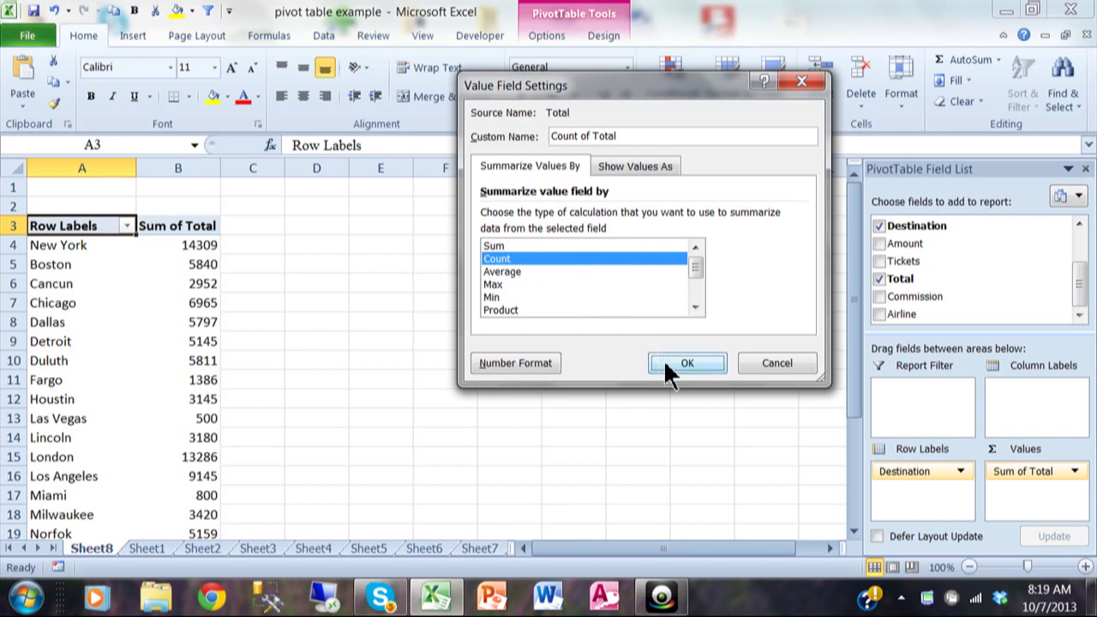
click(686, 362)
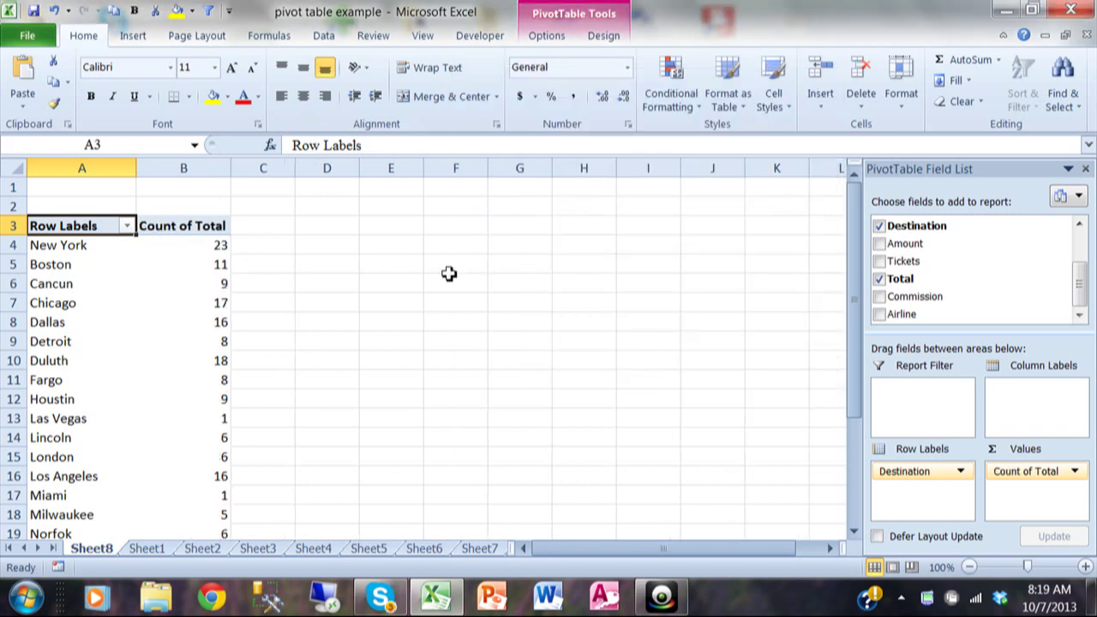
click(189, 245)
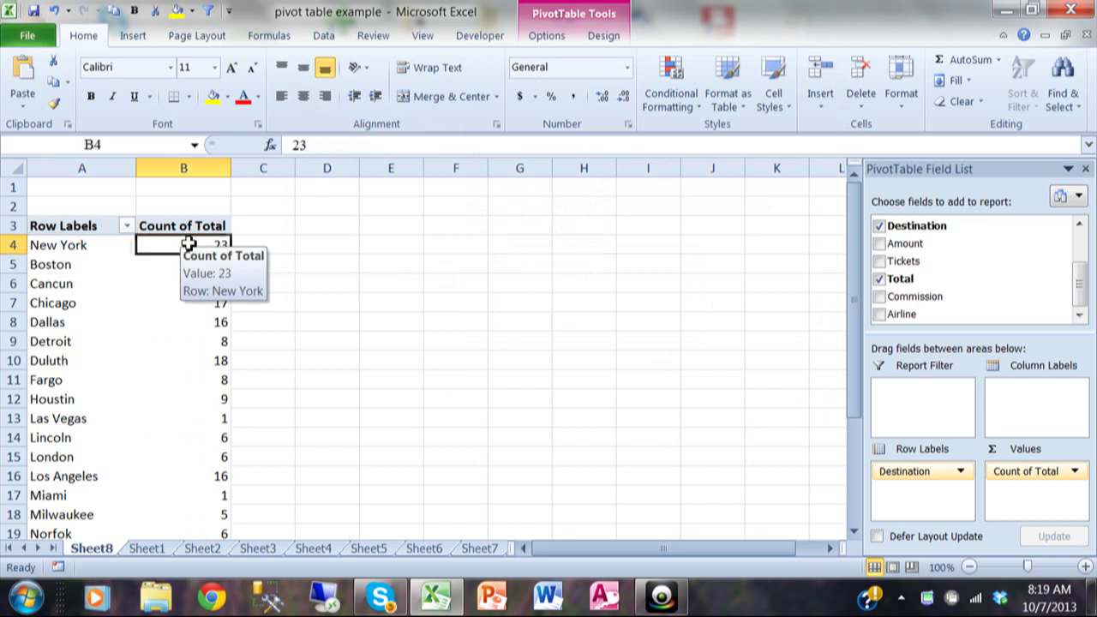
- Change the PivotTable's Total value field to summarize by Sum instead of Count, and review the list down to its Grand Total row
click(176, 263)
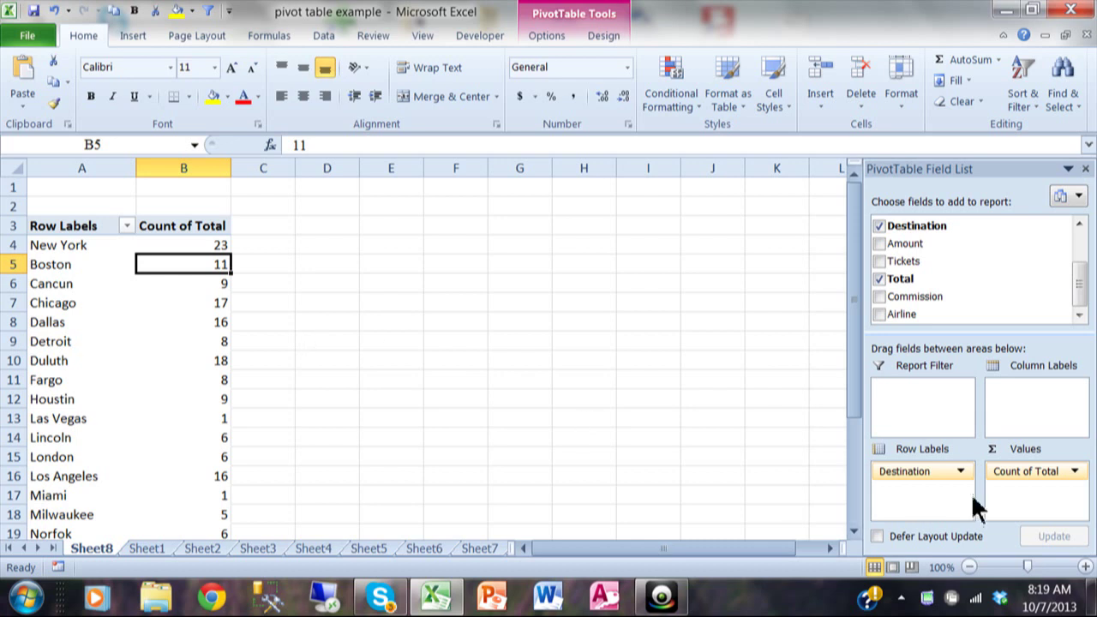
click(1076, 473)
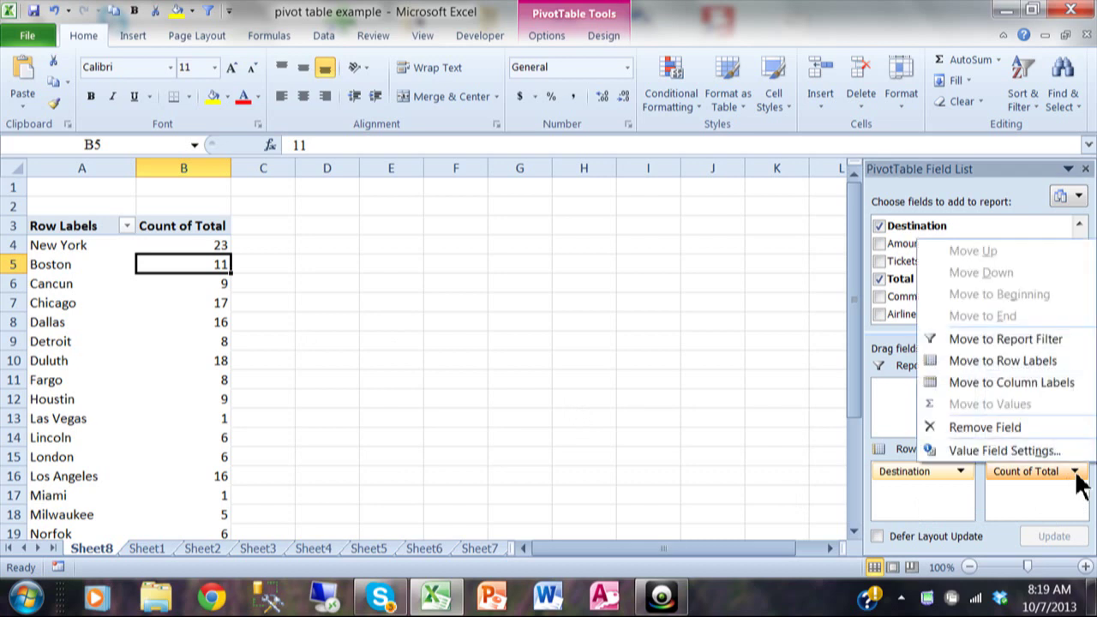
click(1001, 451)
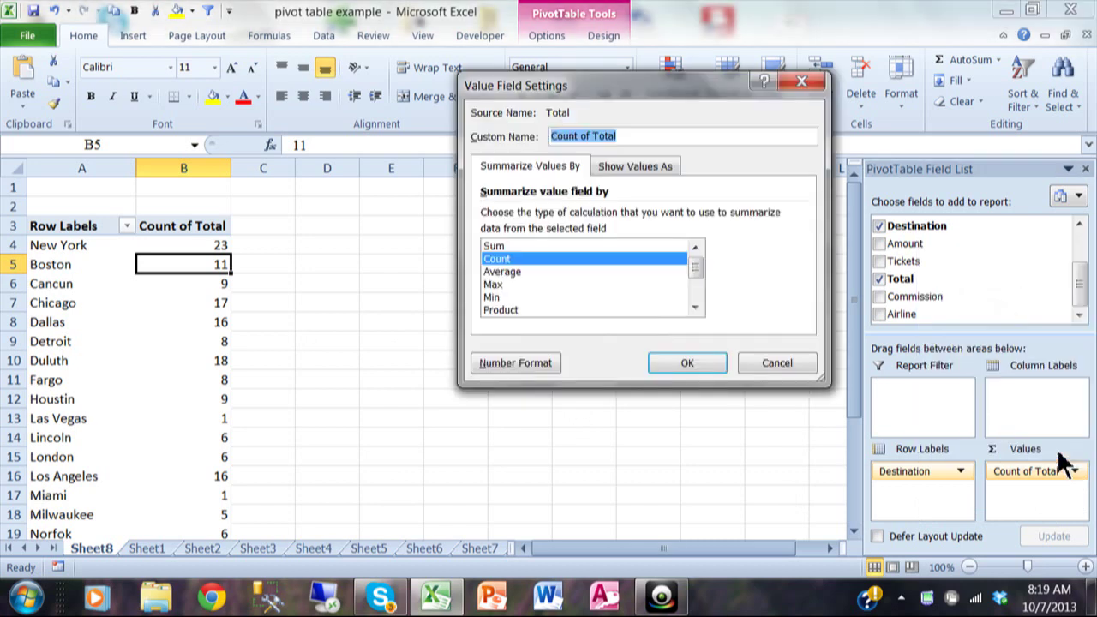
click(502, 245)
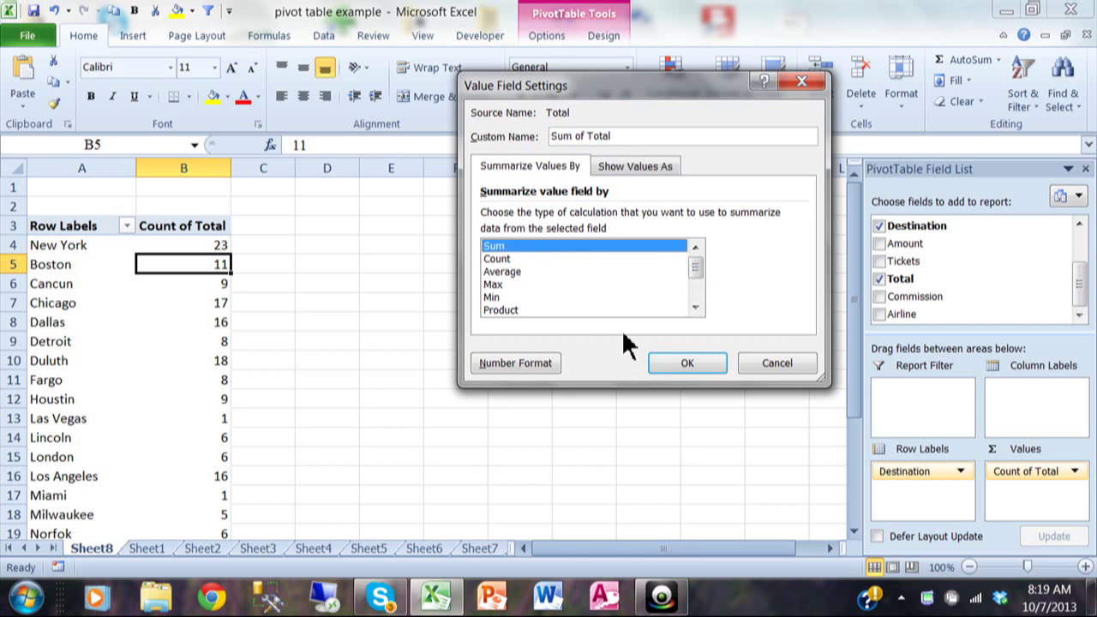
click(688, 362)
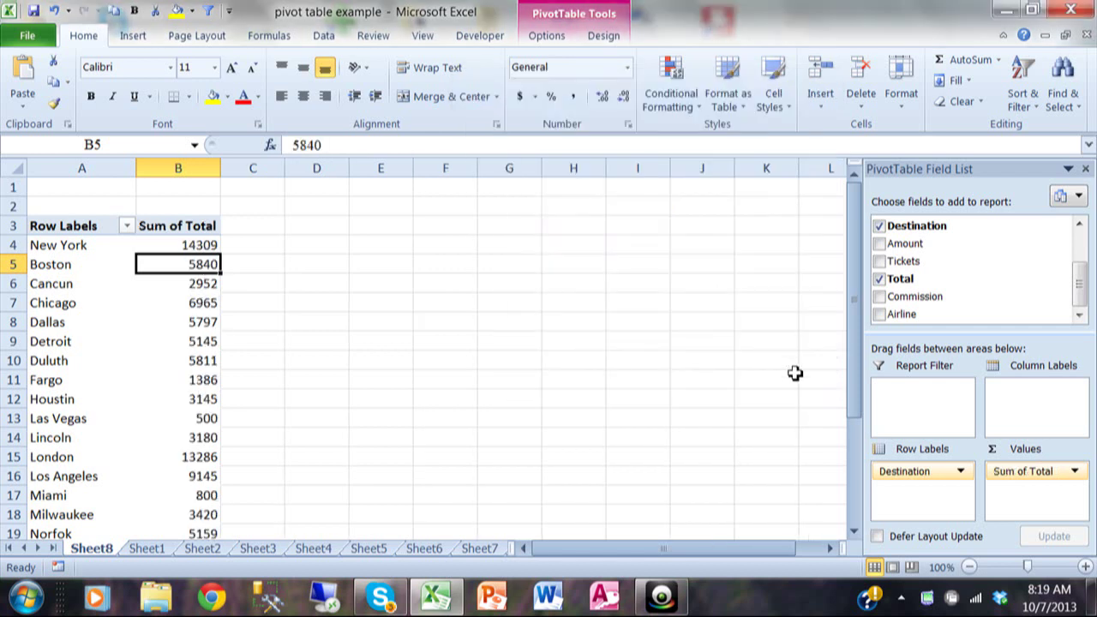
drag(854, 348, 851, 475)
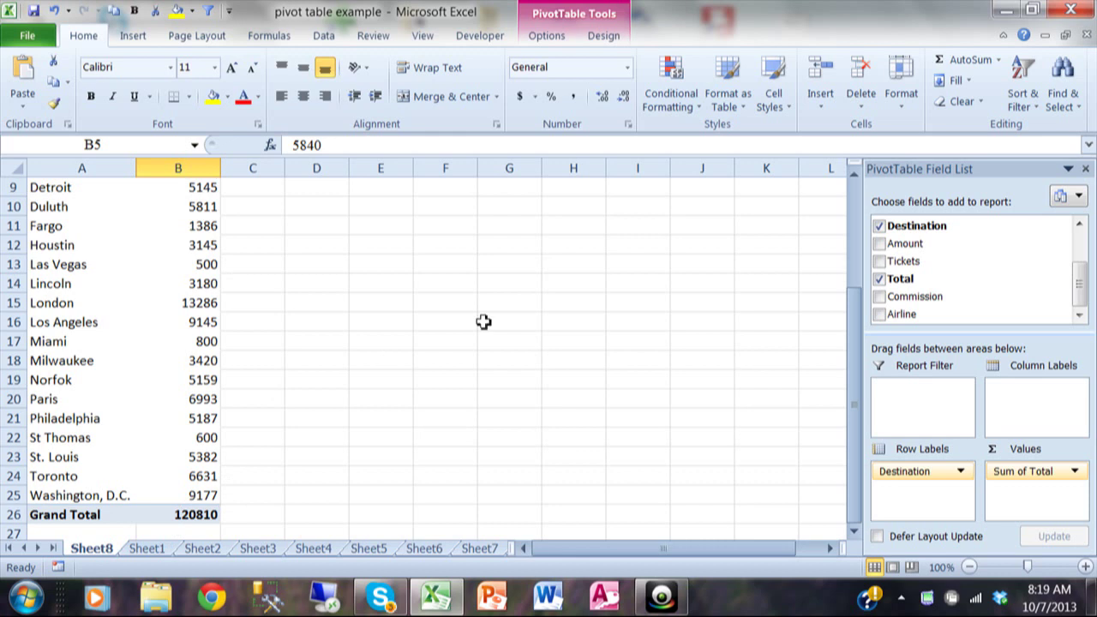
drag(854, 372, 845, 239)
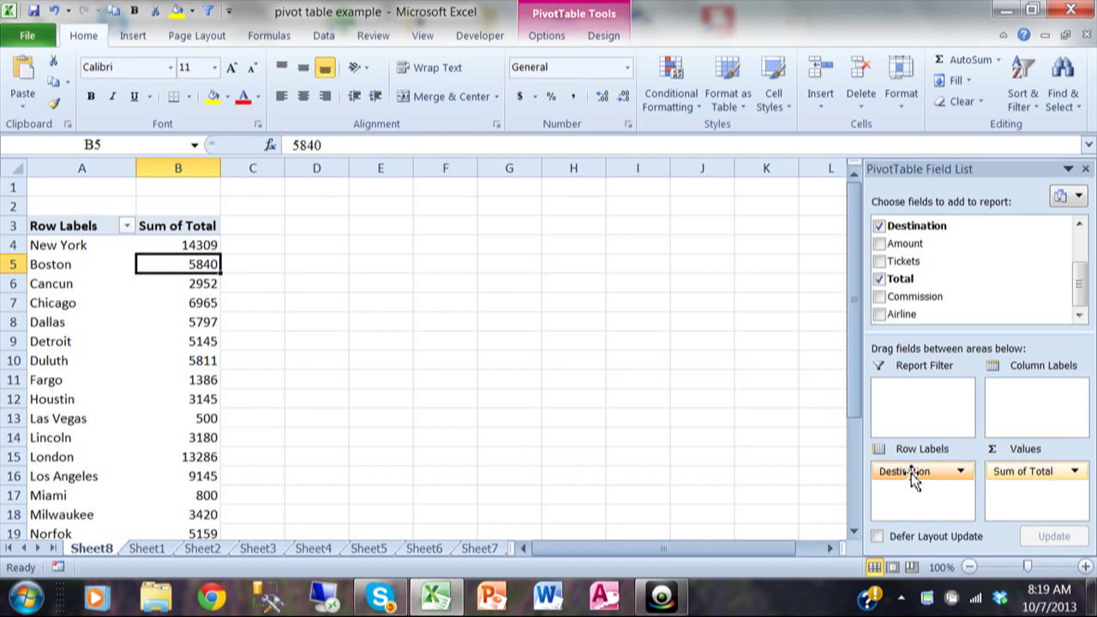
- Try Destination as the PivotTable's column labels, and return it to the row labels
drag(912, 474, 1028, 396)
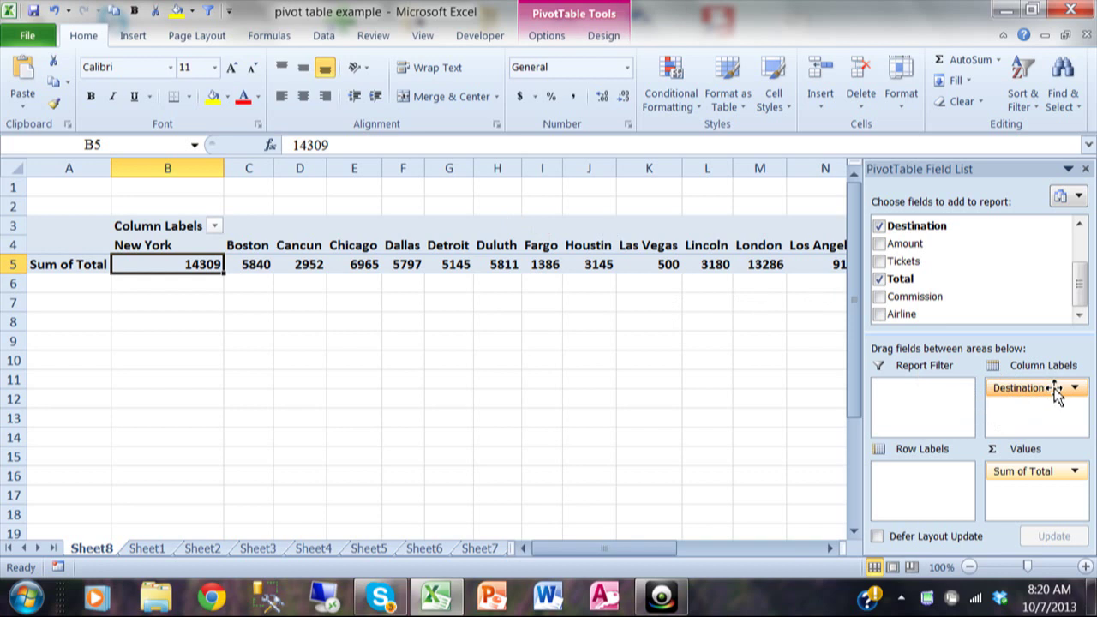
drag(1056, 391, 904, 485)
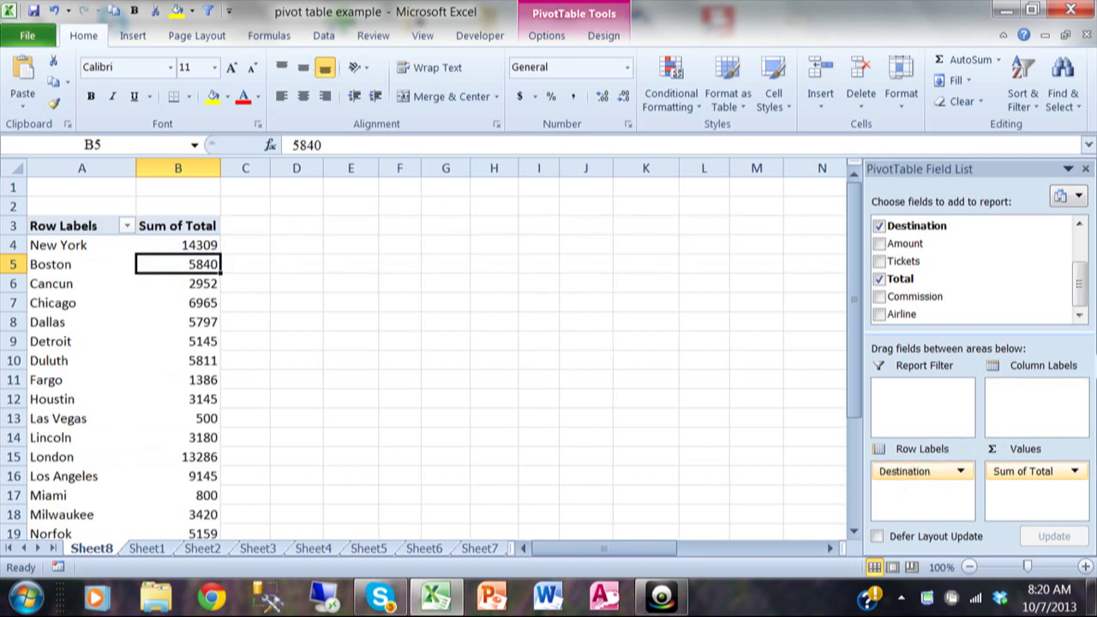
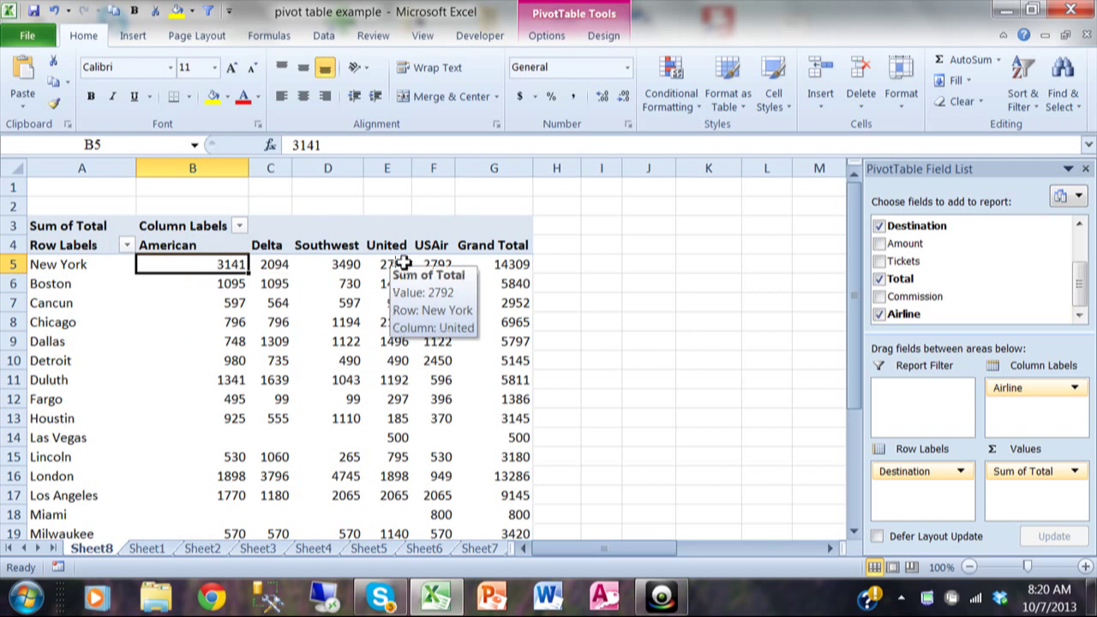
- Examine New York's grand total across airlines, the American grand total and the overall grand total in the PivotTable
click(495, 265)
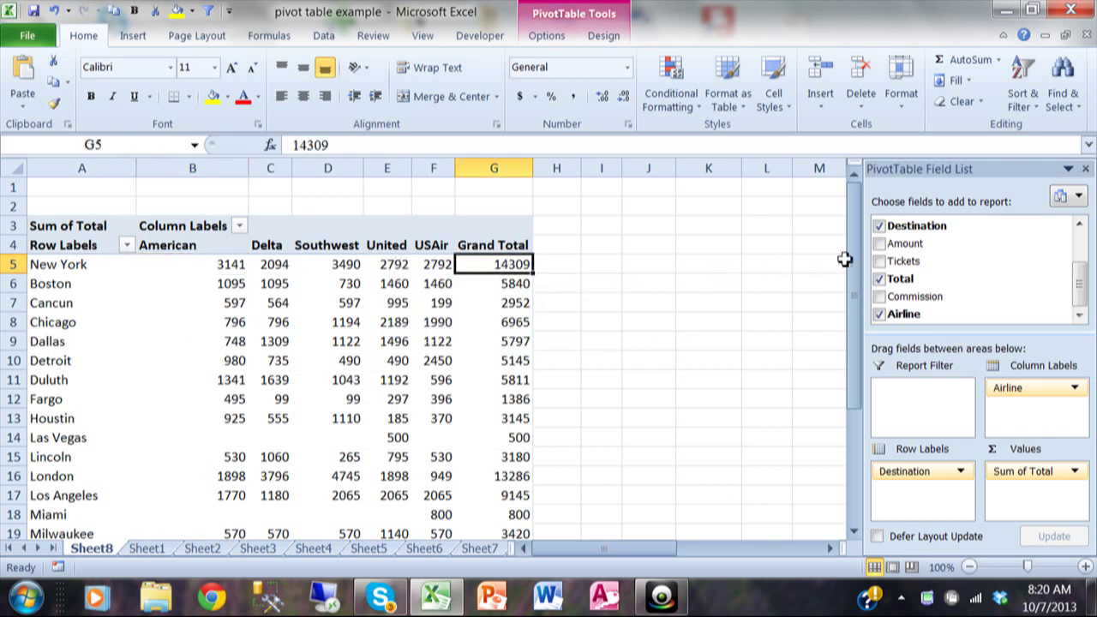
drag(851, 263, 851, 377)
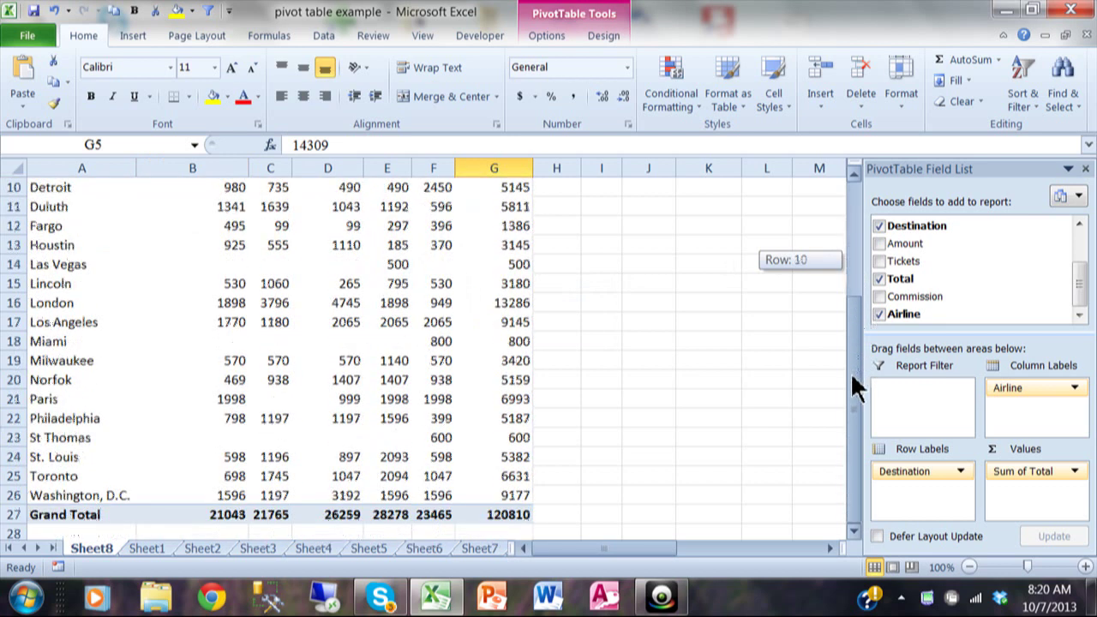
click(238, 515)
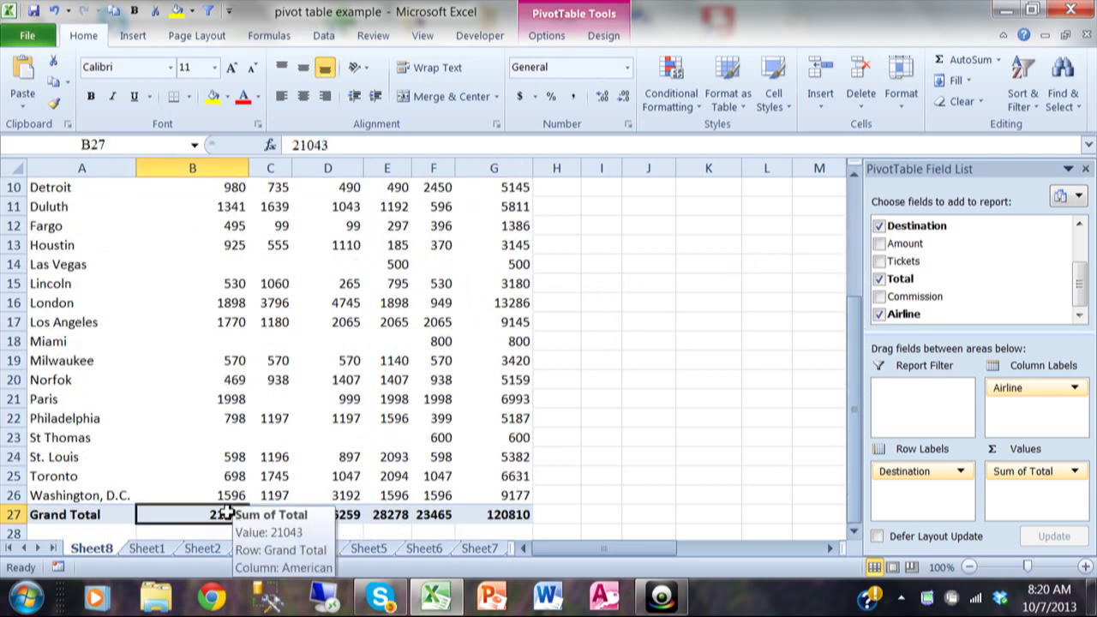
mouse_move(433, 478)
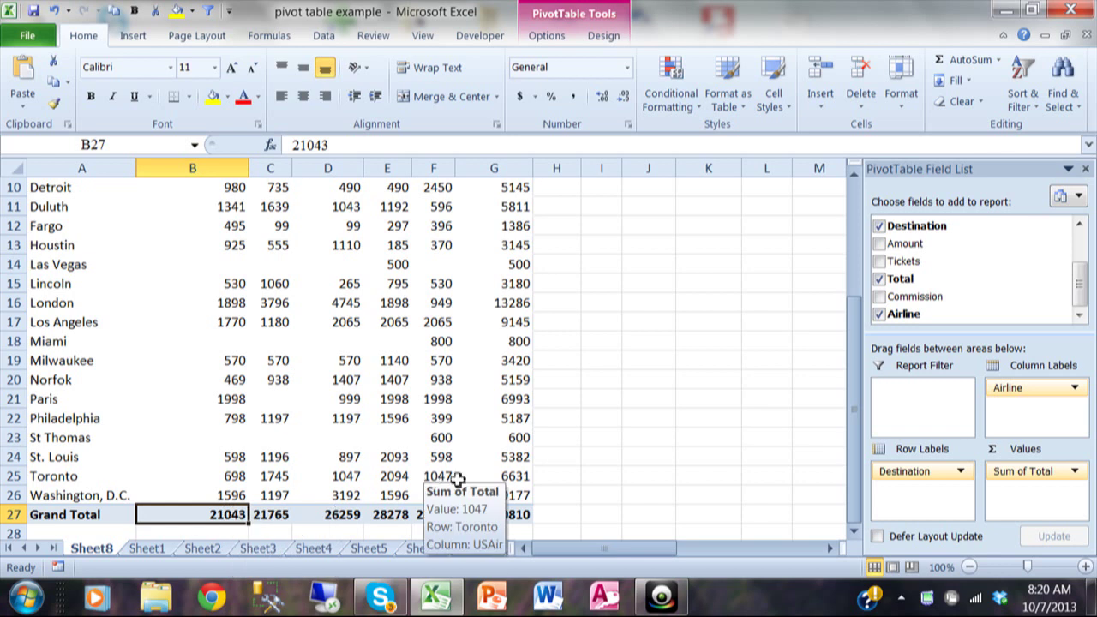
click(517, 514)
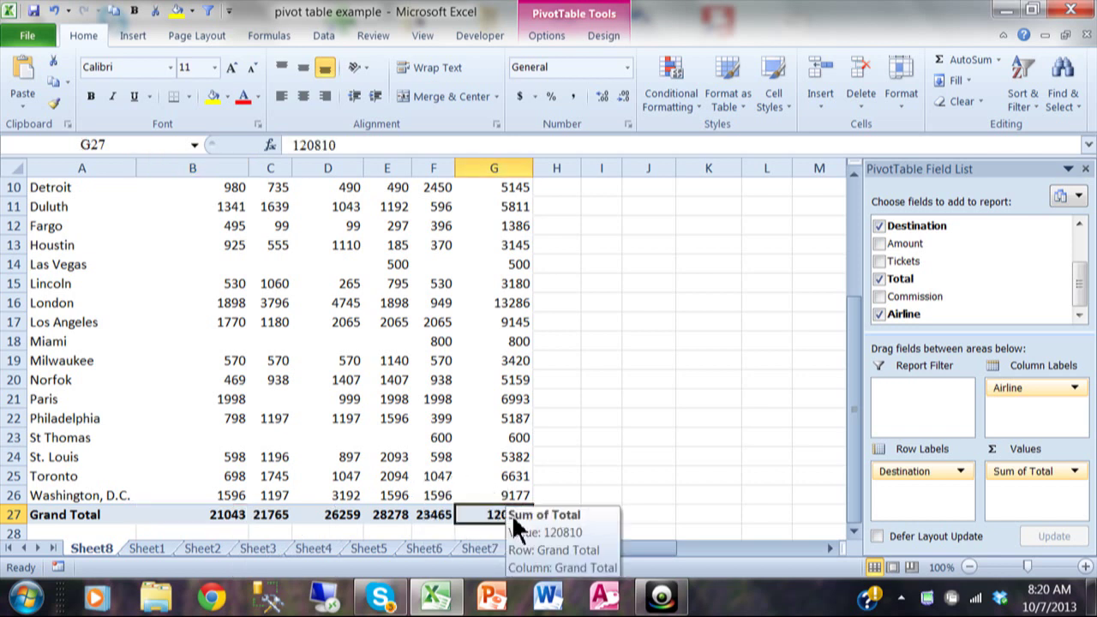
drag(859, 322, 861, 193)
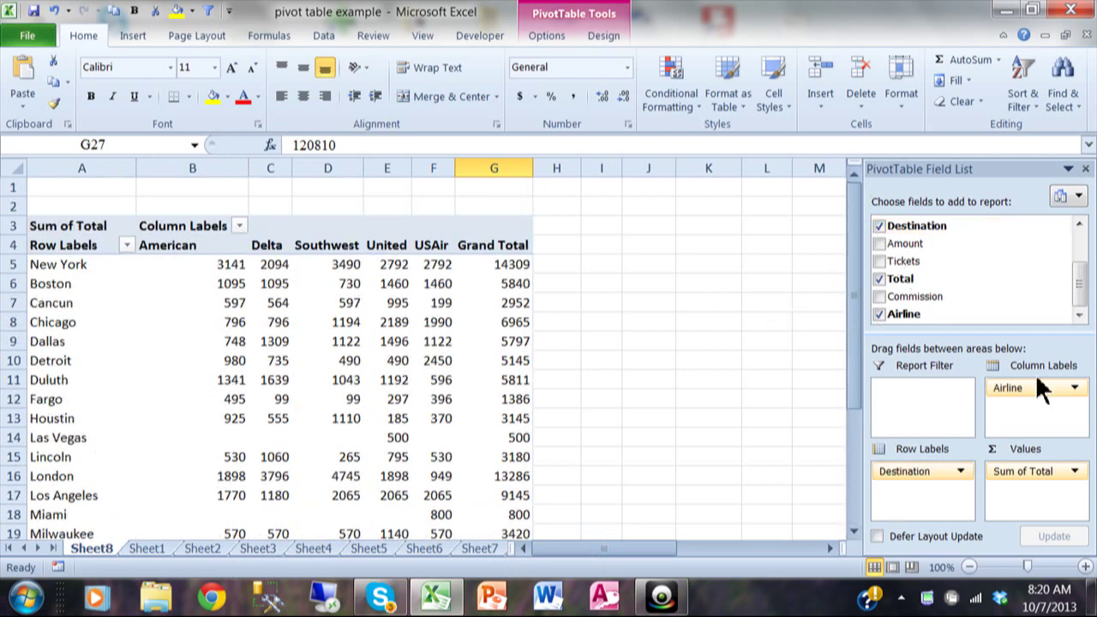
mouse_move(433, 262)
mouse_move(233, 360)
- Sort the Sheet1 travel data by Destination with Airline as the second level, both by values from A to Z
click(159, 553)
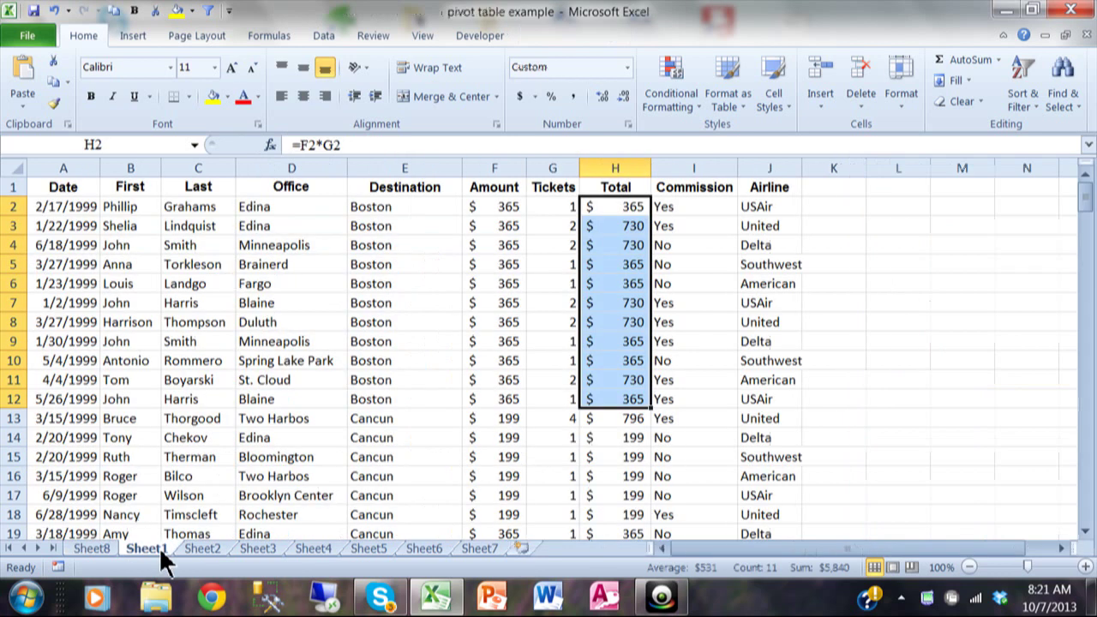
click(435, 392)
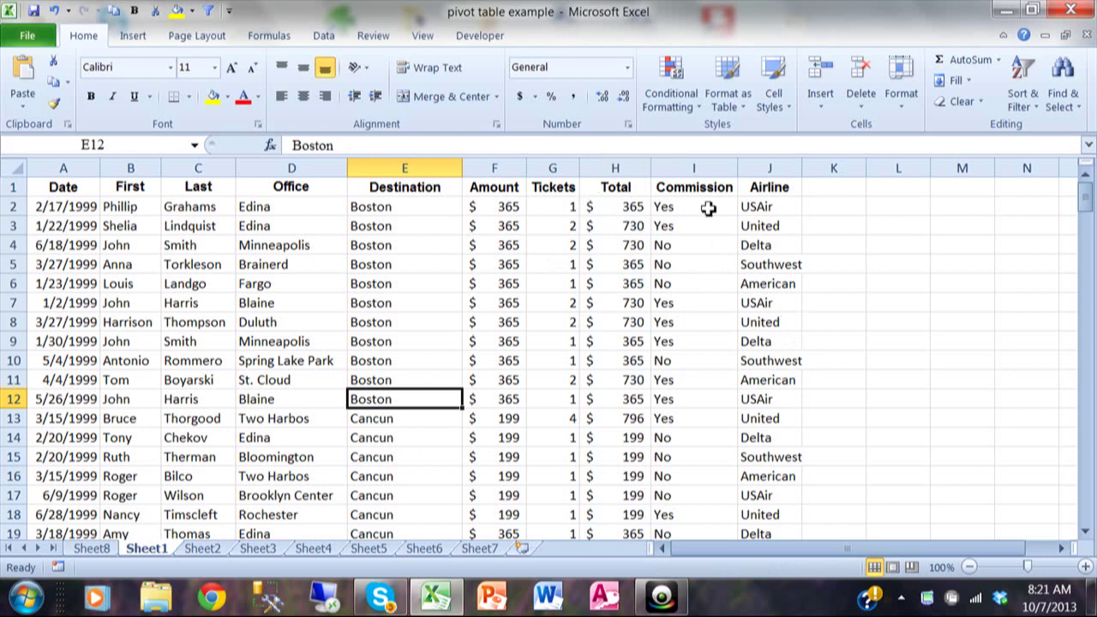
click(775, 207)
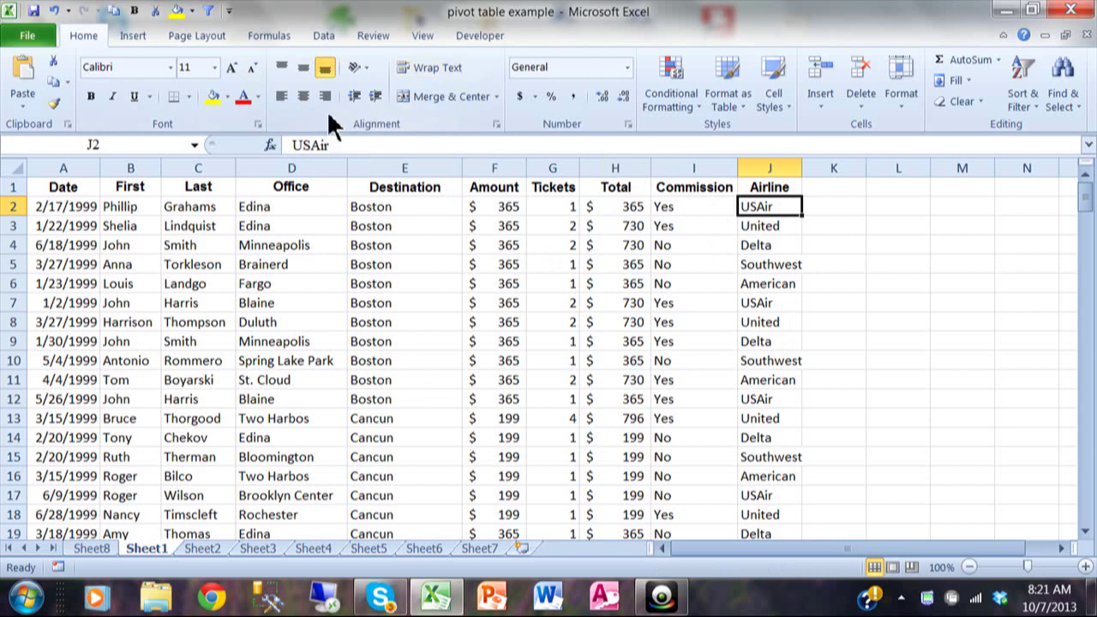
click(423, 207)
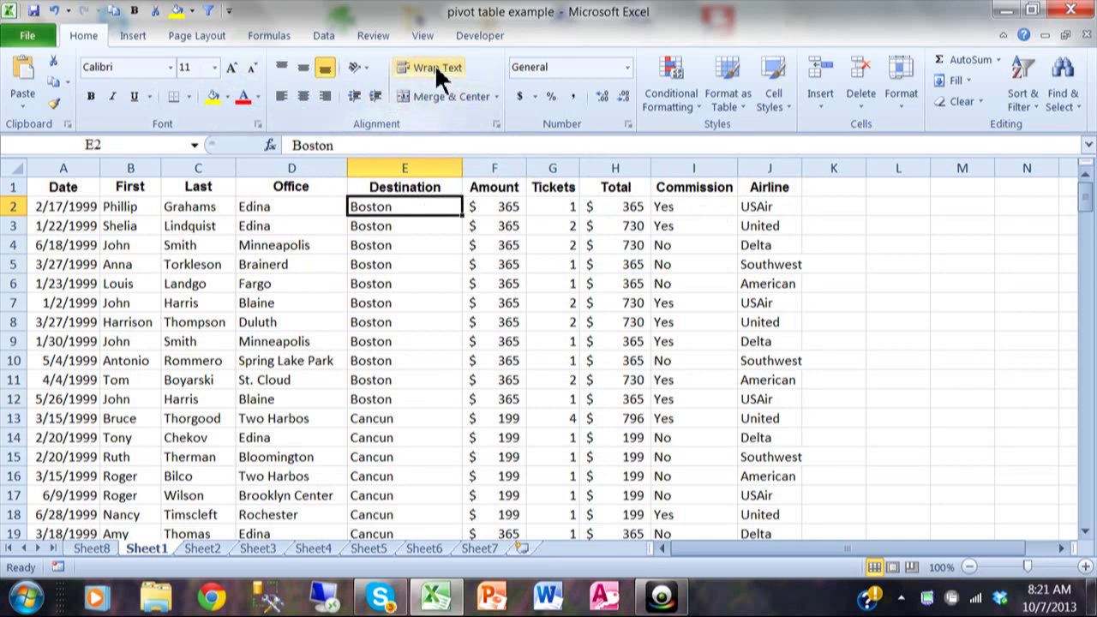
click(330, 36)
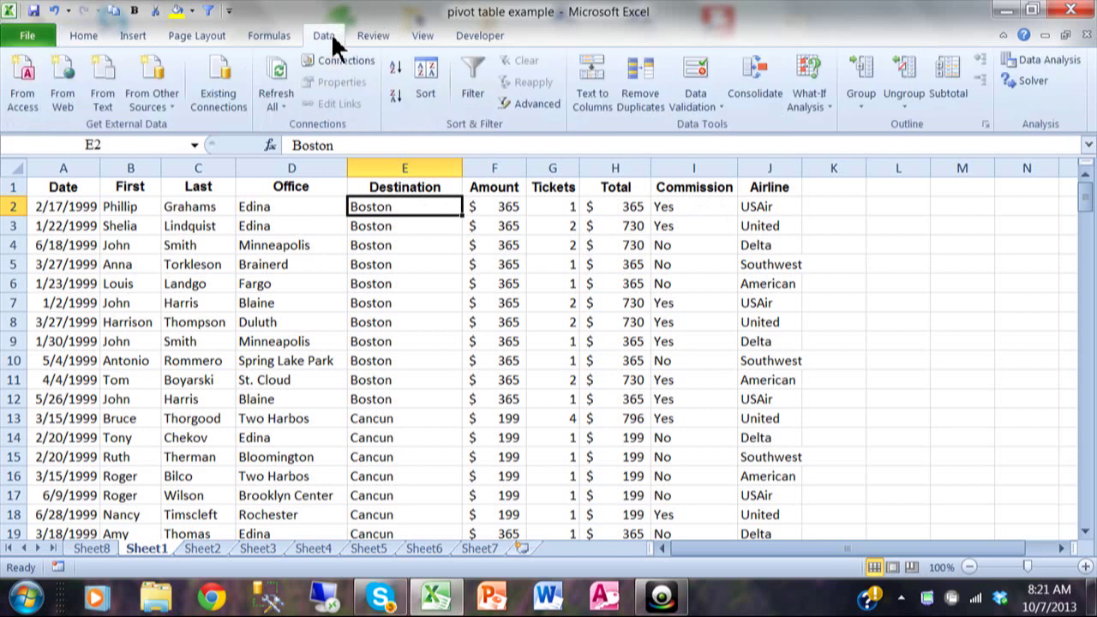
click(425, 91)
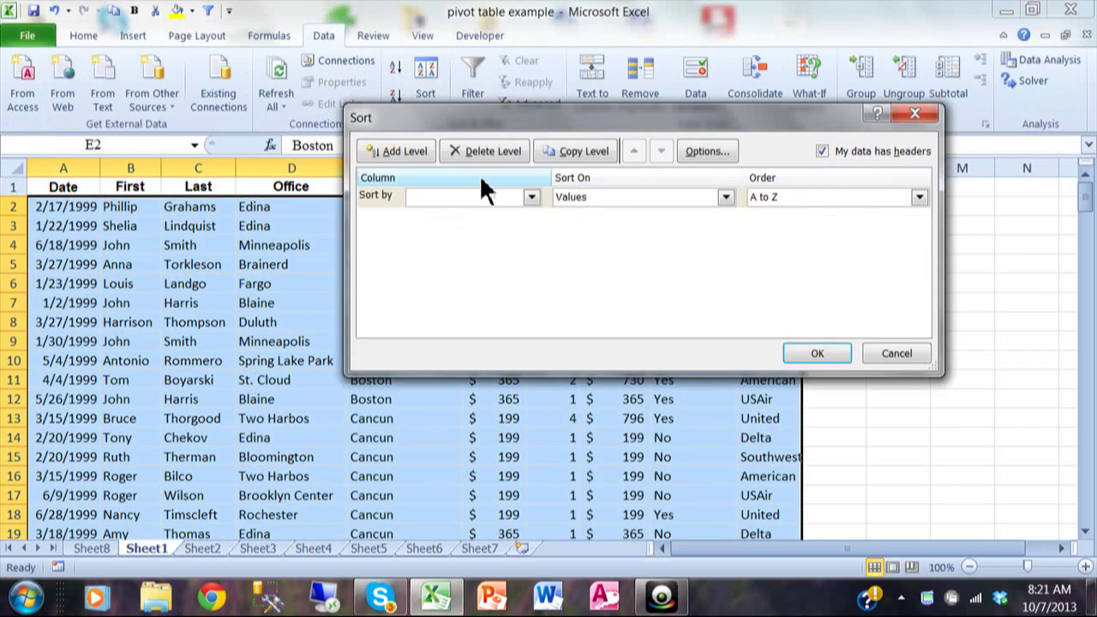
click(531, 196)
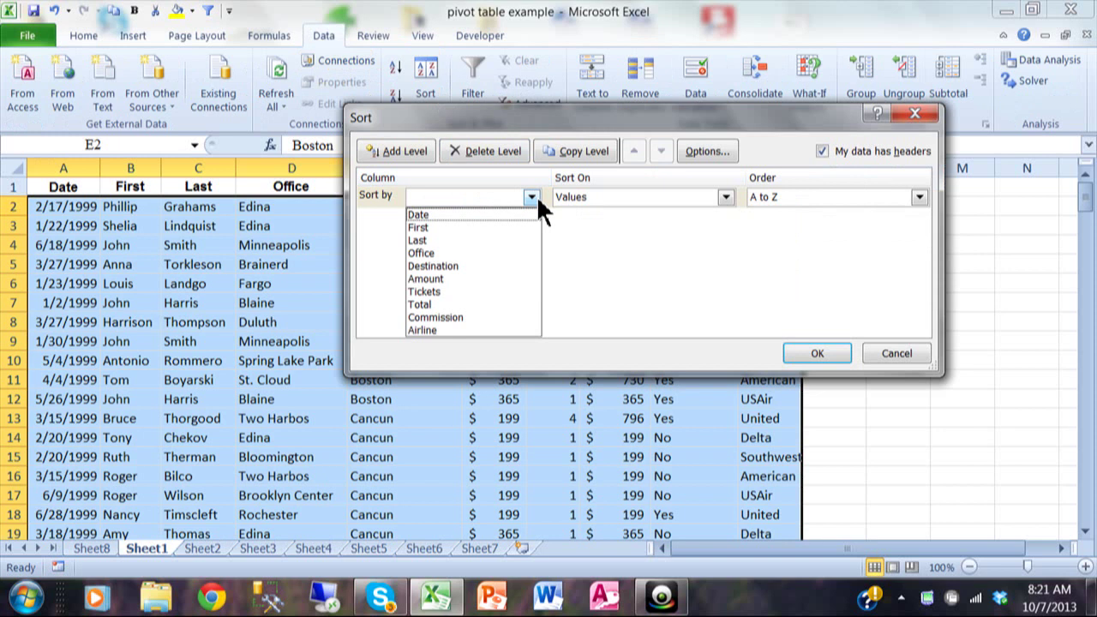
click(531, 196)
click(531, 196)
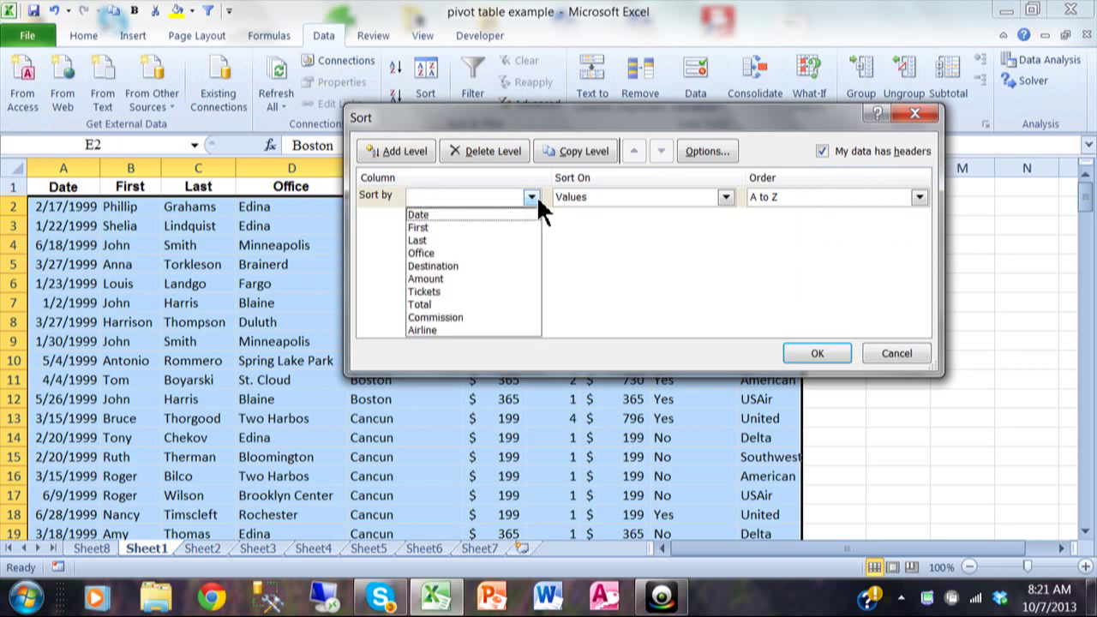
click(487, 265)
click(364, 146)
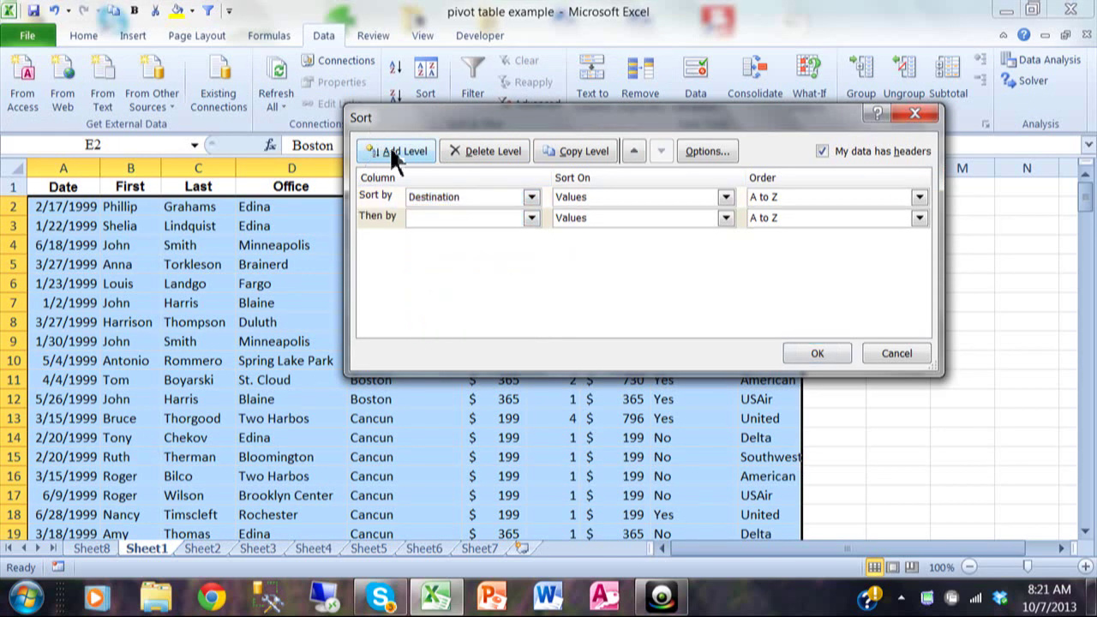
click(531, 218)
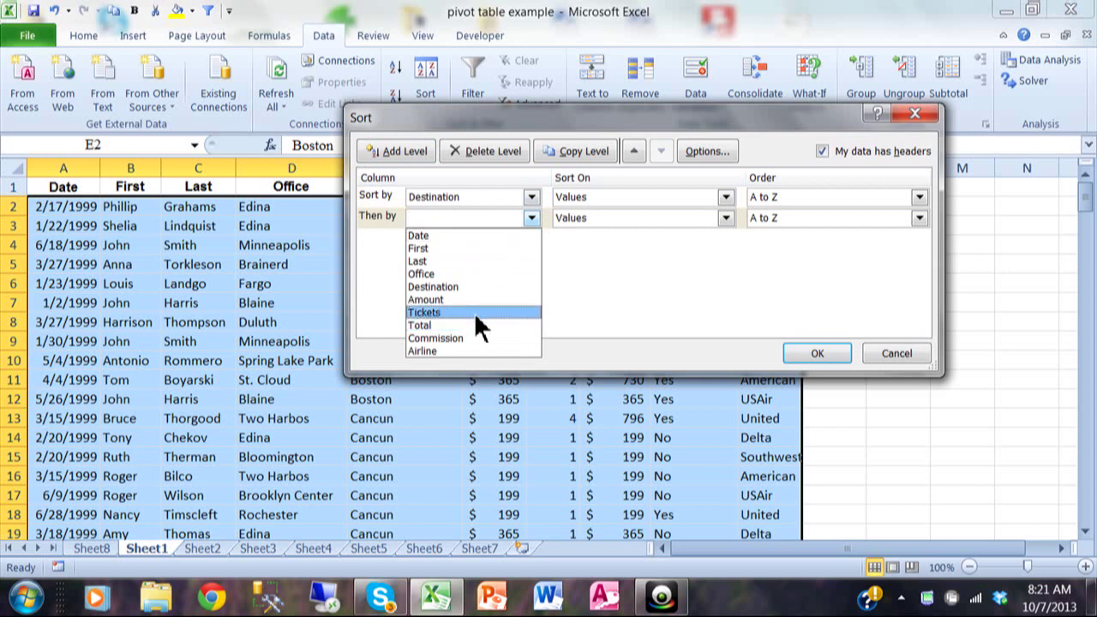
click(463, 351)
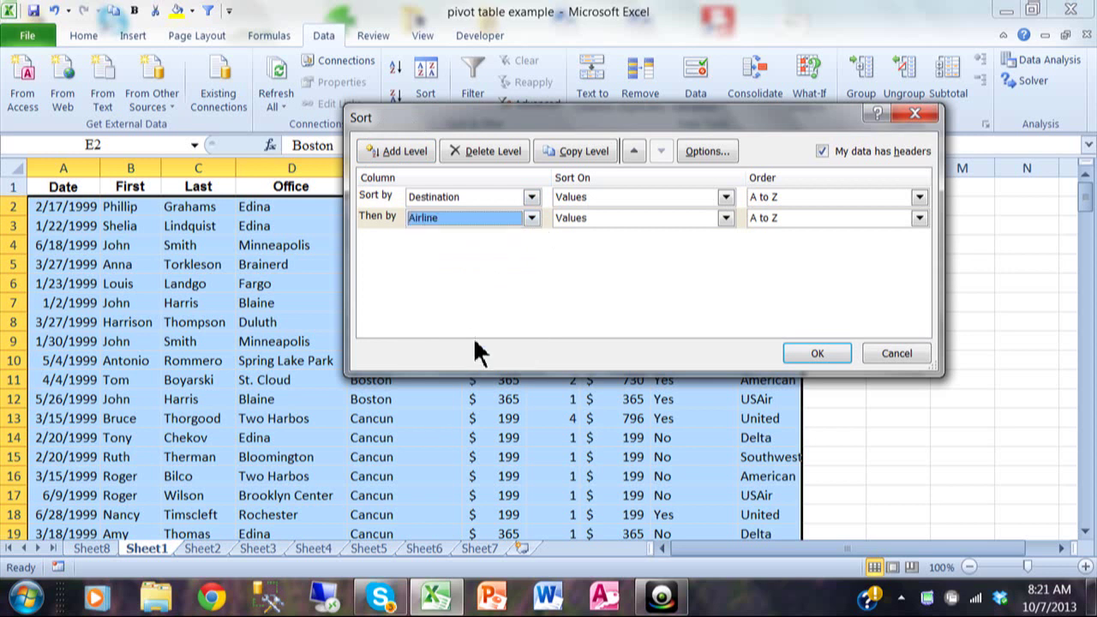
click(814, 355)
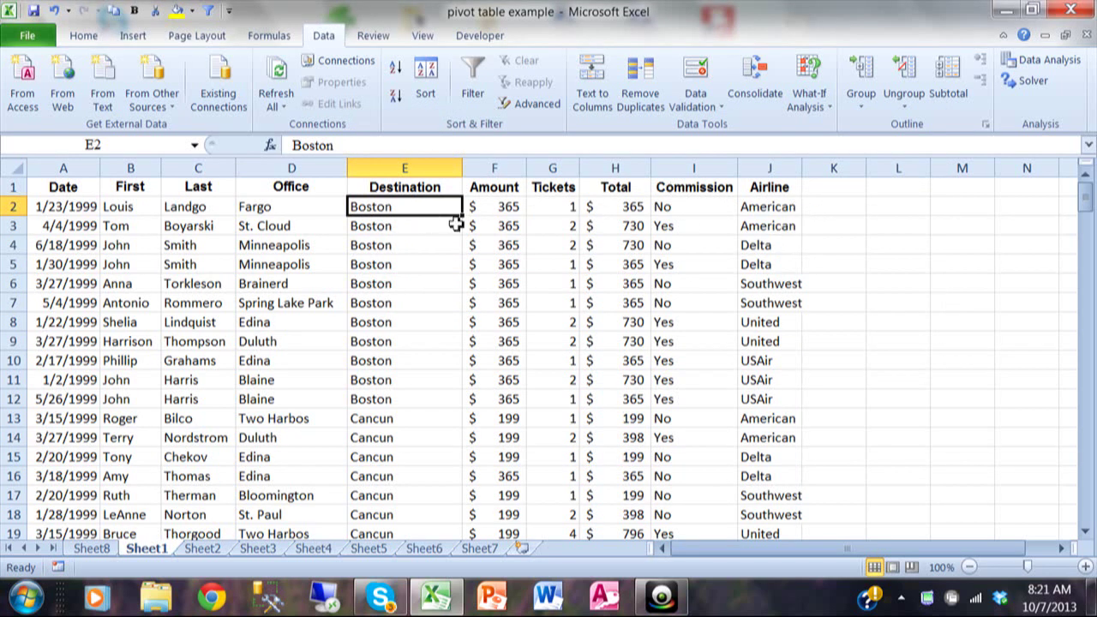
- Compare the sums of Sheet1 cells H2:H3 and H4:H5 with the PivotTable's Boston totals for American and Delta
drag(632, 205, 632, 225)
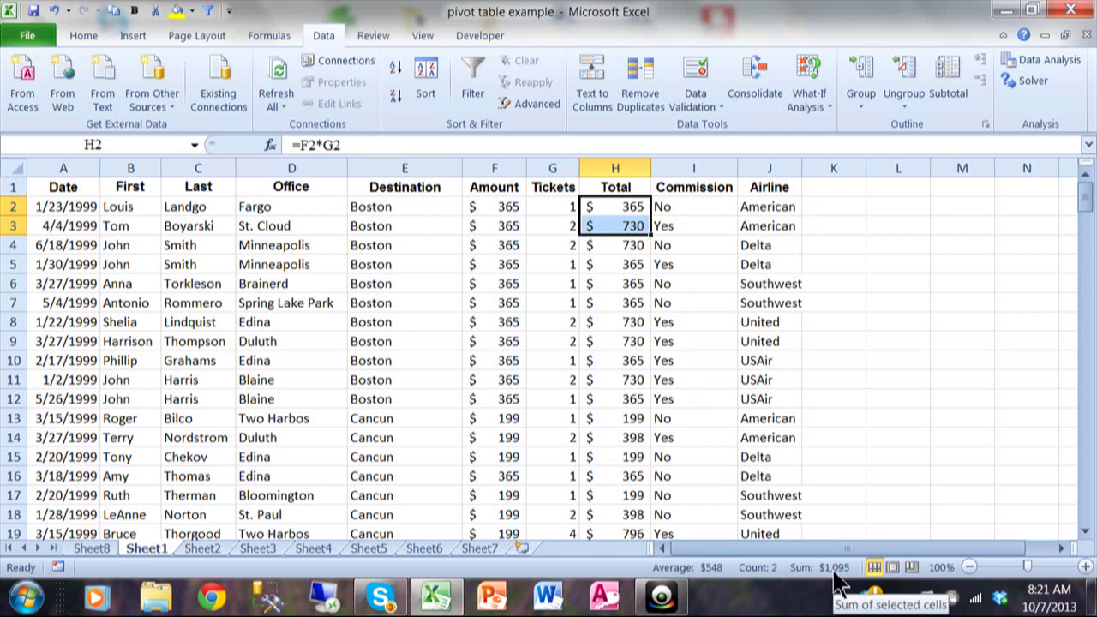
click(630, 244)
drag(630, 245, 630, 264)
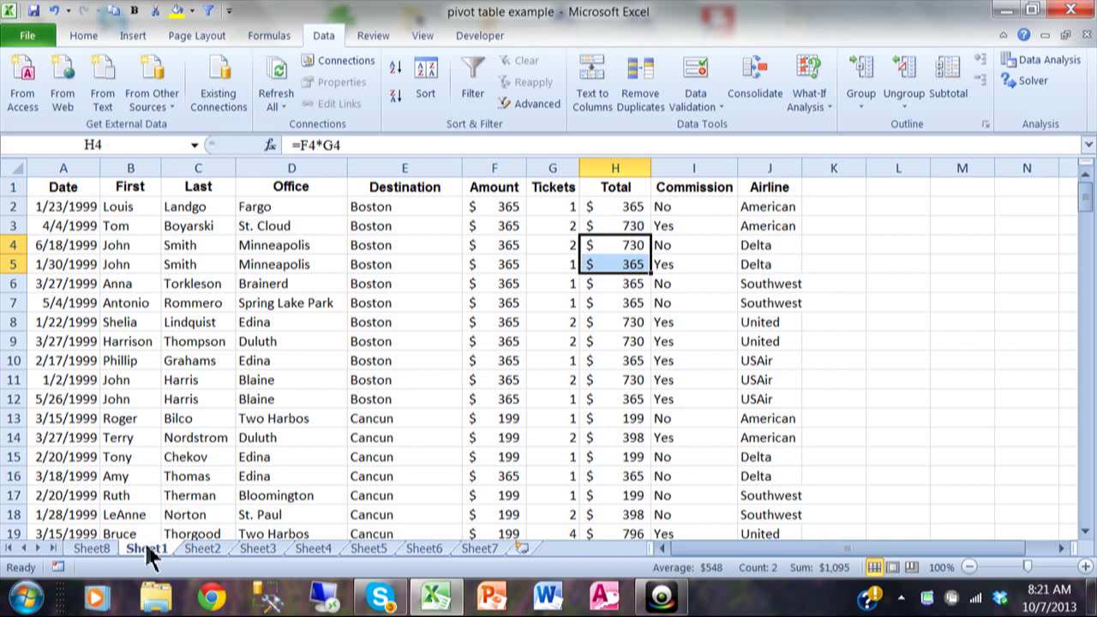
click(92, 548)
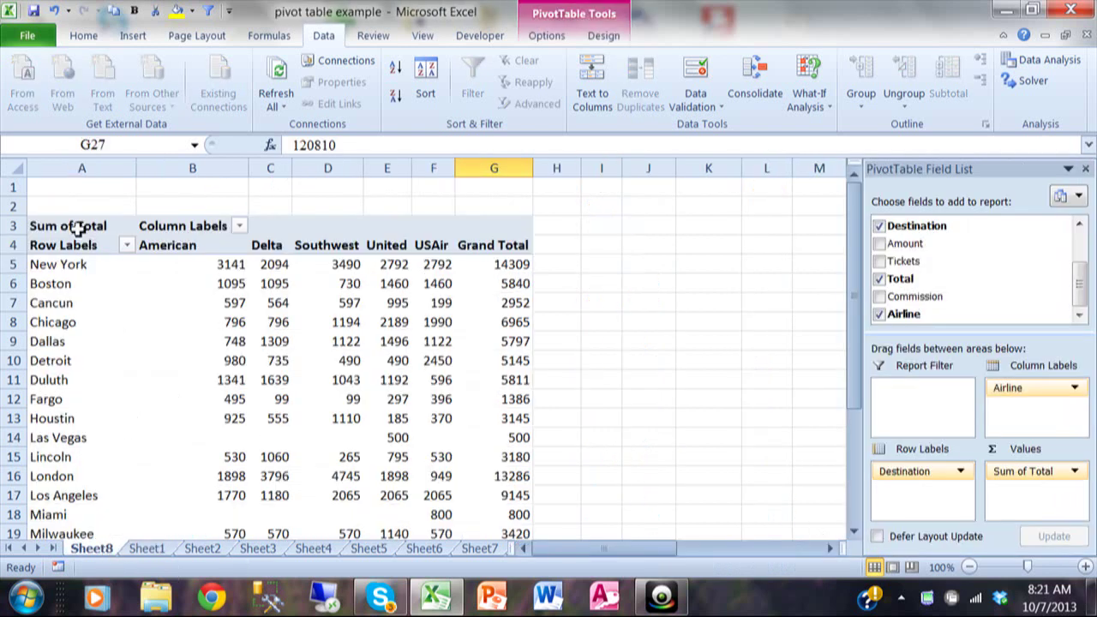
click(240, 284)
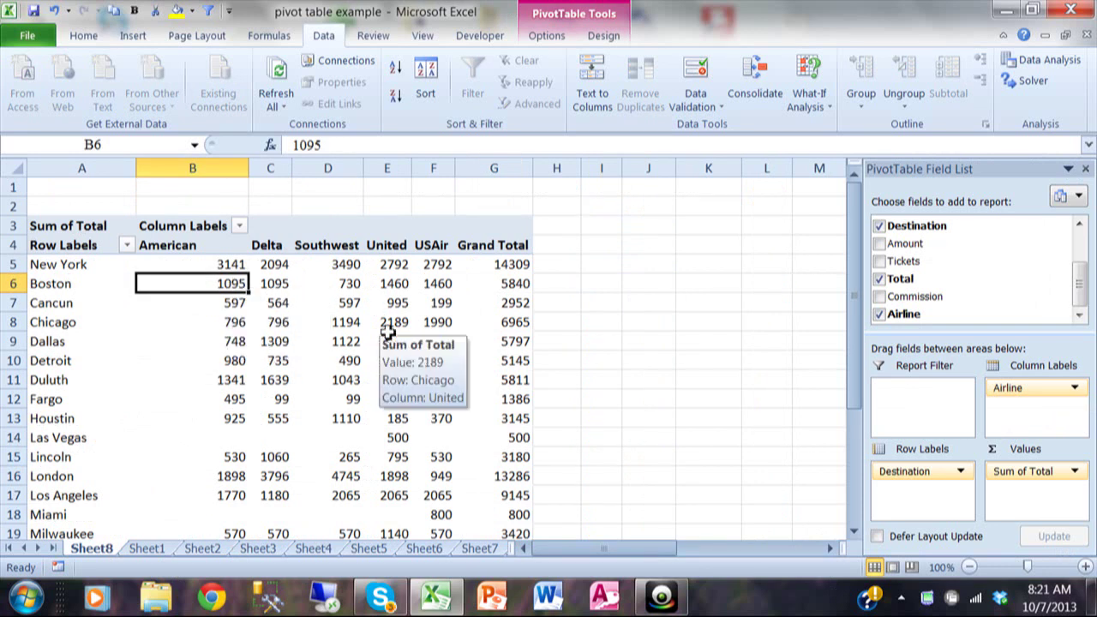
click(278, 284)
mouse_move(504, 322)
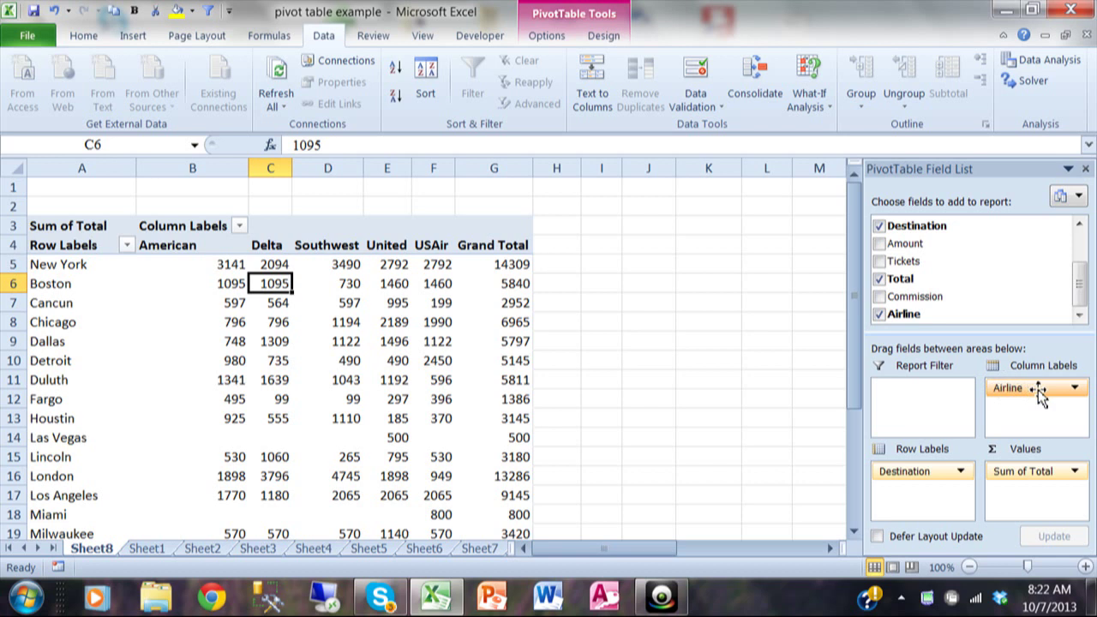
- Rearrange the PivotTable so that Airline supplies the row labels and Destination supplies the column labels
drag(1039, 396, 905, 513)
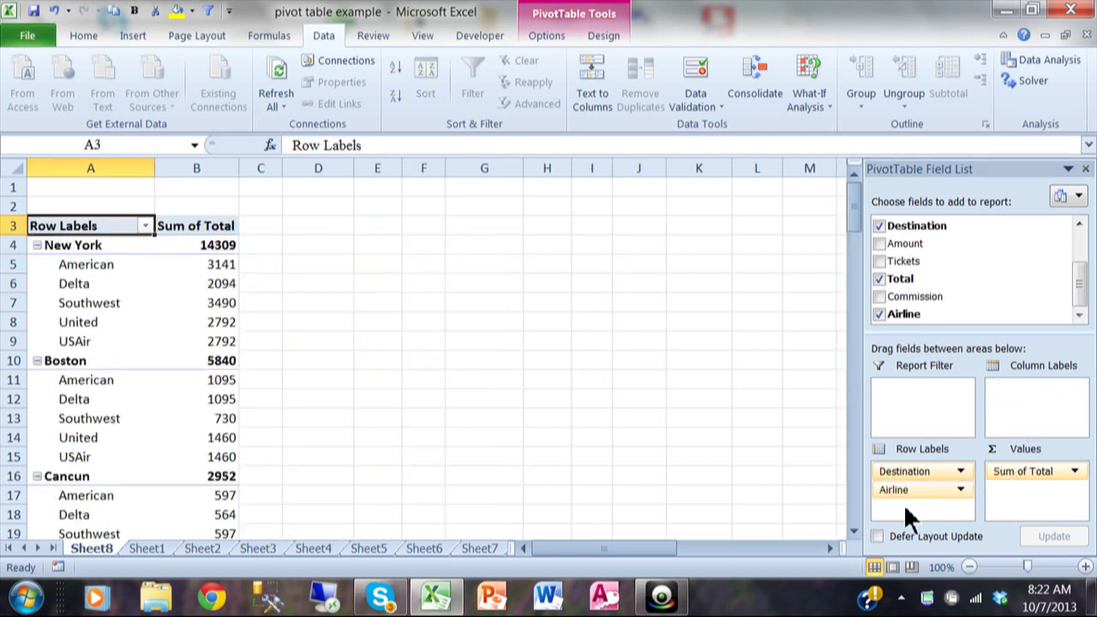
drag(912, 473, 1041, 394)
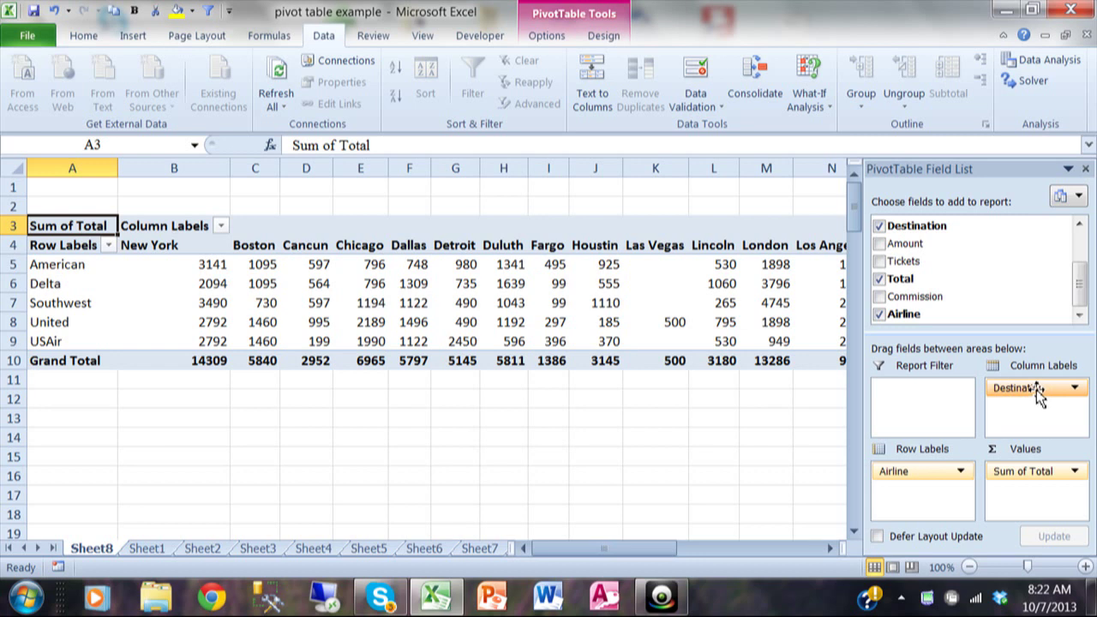
- Return Destination to the row labels and Airline to the column labels, and switch the cell selection between outside and inside the PivotTable
mouse_move(1037, 390)
mouse_down()
mouse_move(1015, 480)
mouse_move(917, 512)
mouse_move(1034, 410)
mouse_up()
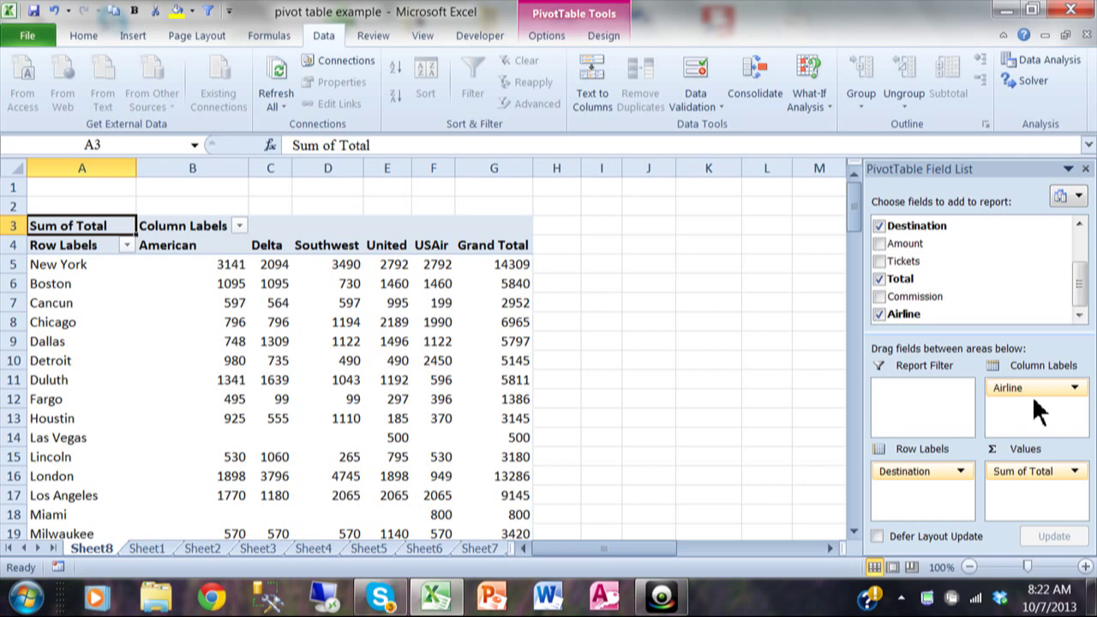
click(721, 379)
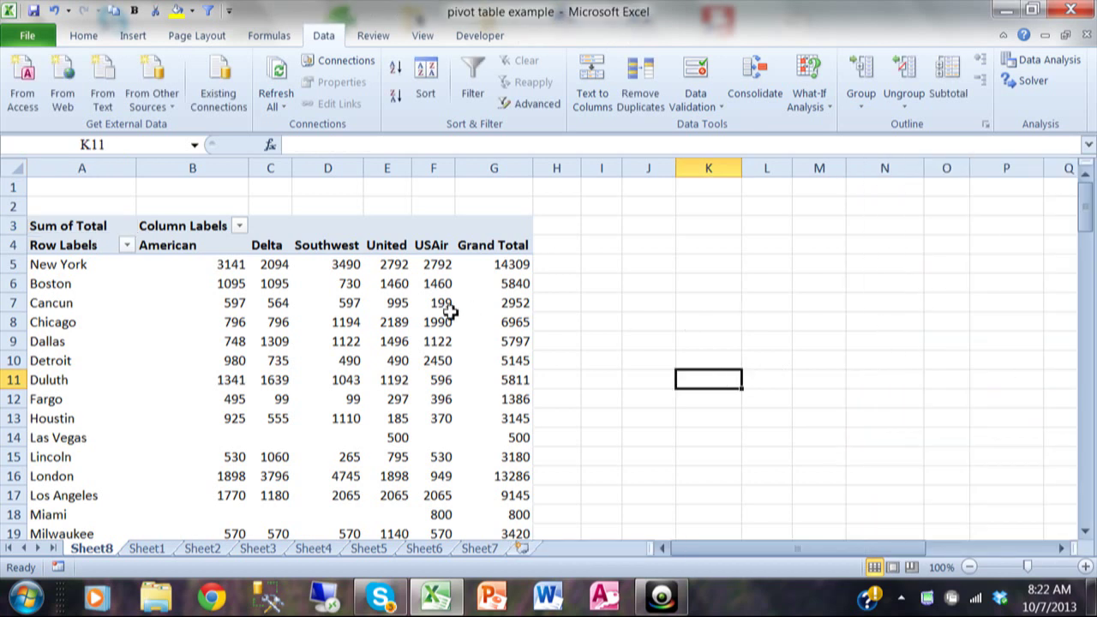
click(401, 327)
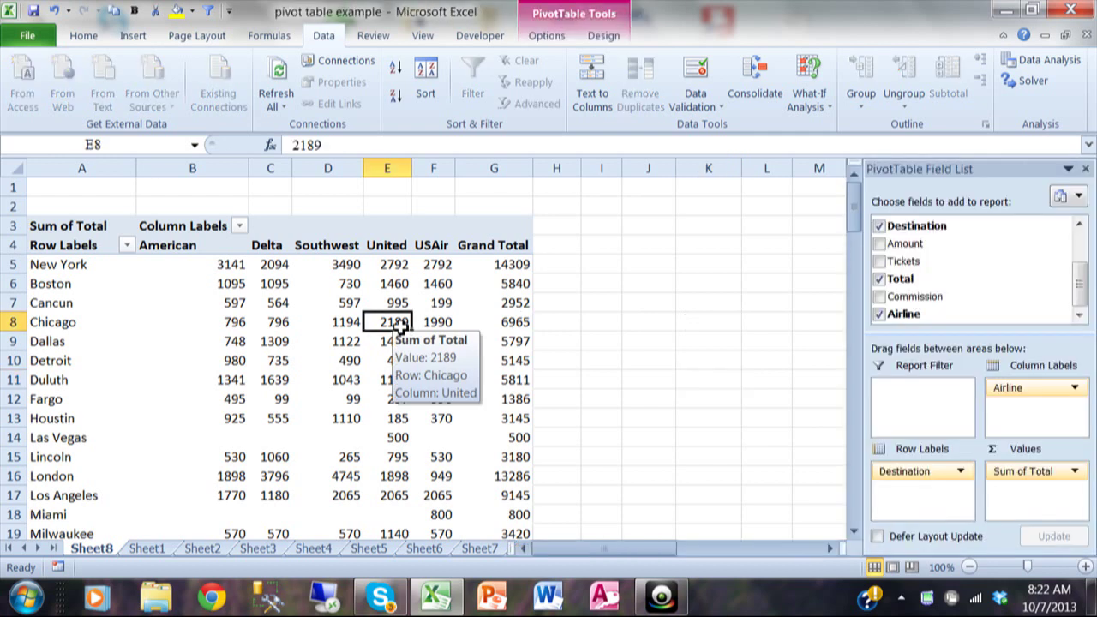
click(716, 352)
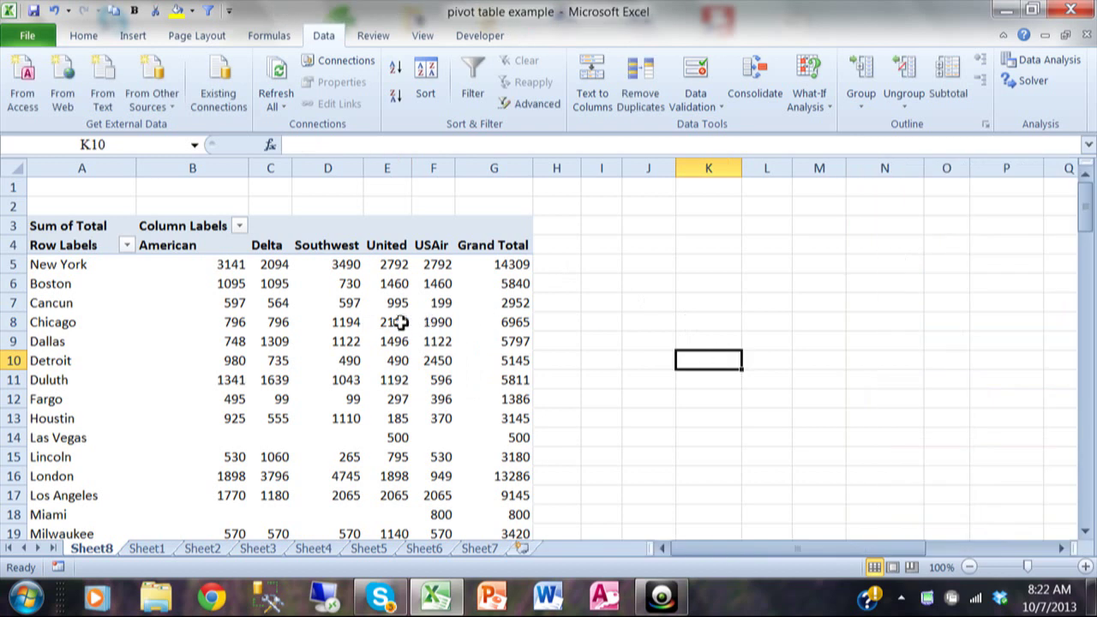
click(400, 322)
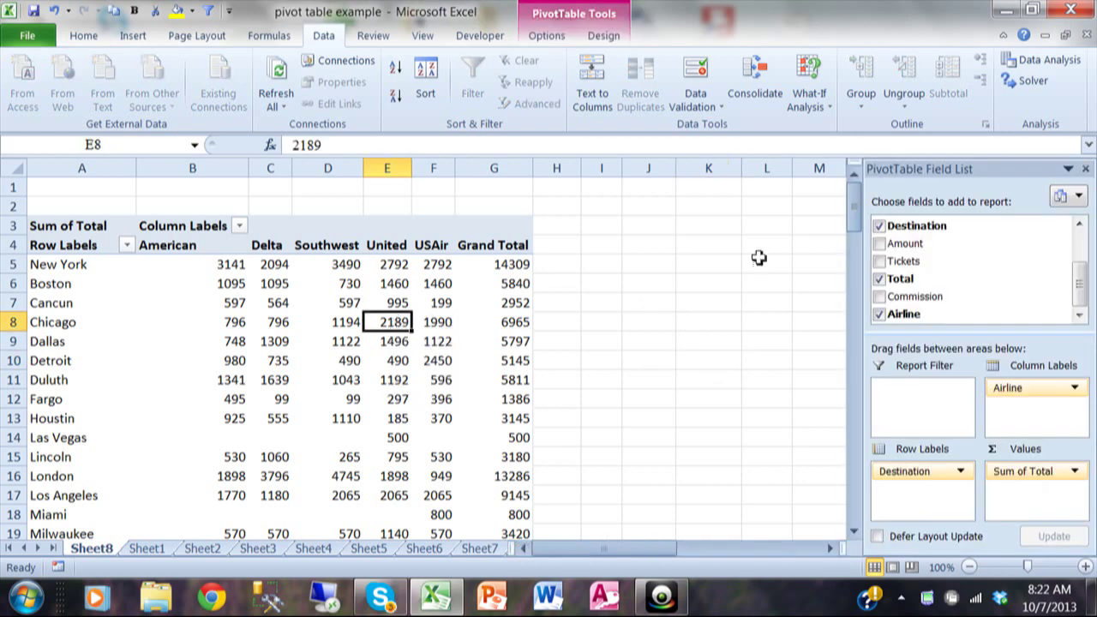
- Close the PivotTable field list and show it again with the Chicago–United value cell selected
click(1085, 170)
click(331, 358)
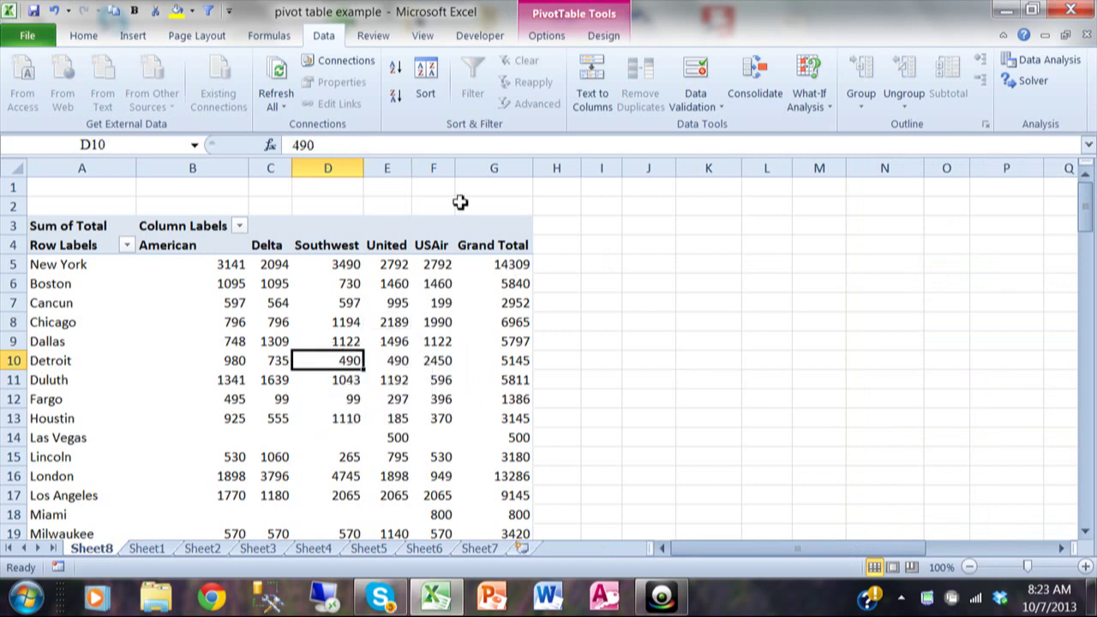
click(395, 323)
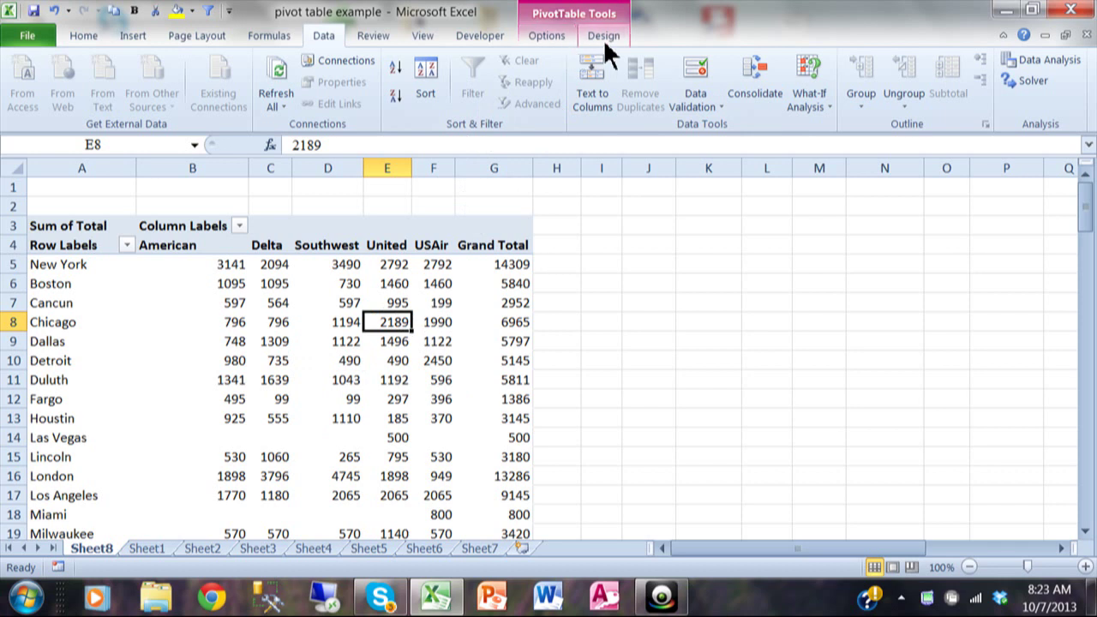
click(549, 36)
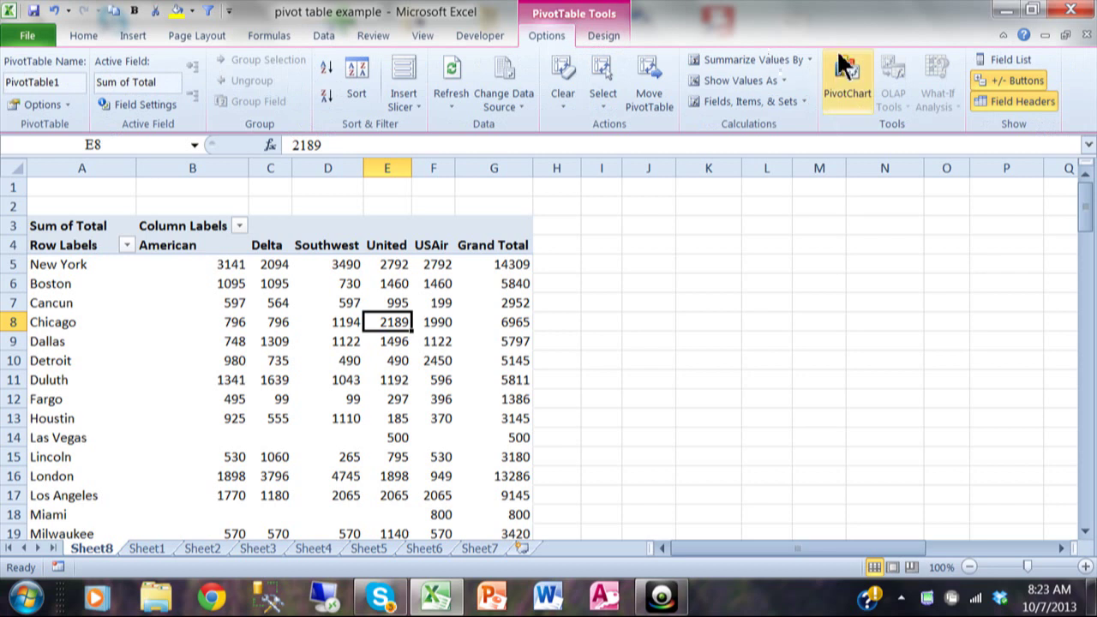
click(988, 64)
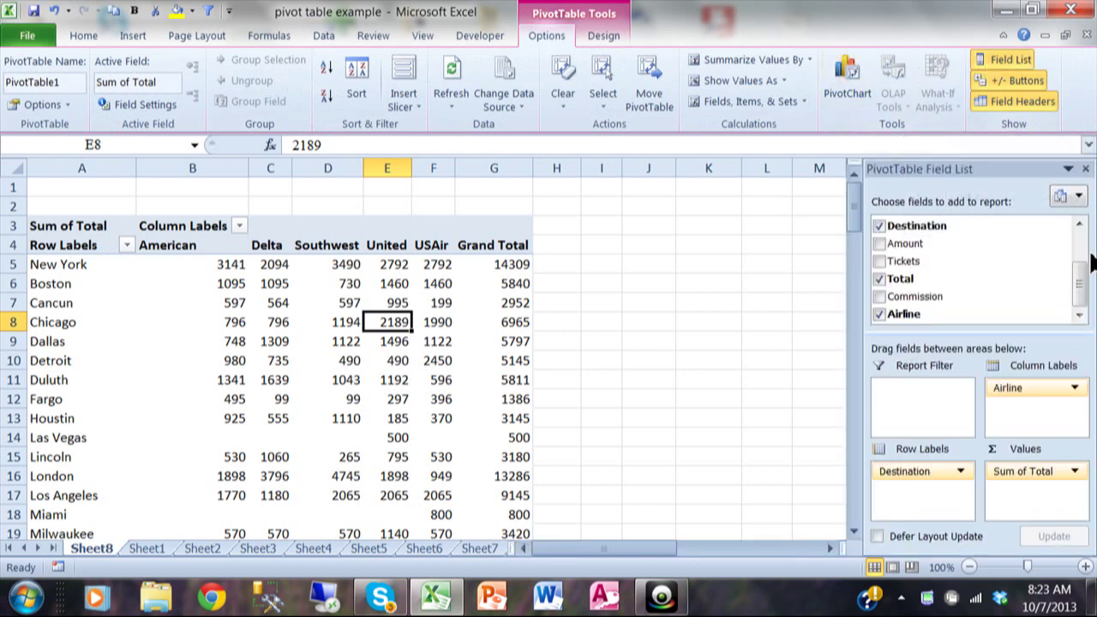
- Select a cell outside the PivotTable and one back inside it, and close and redisplay the field list once more
click(699, 359)
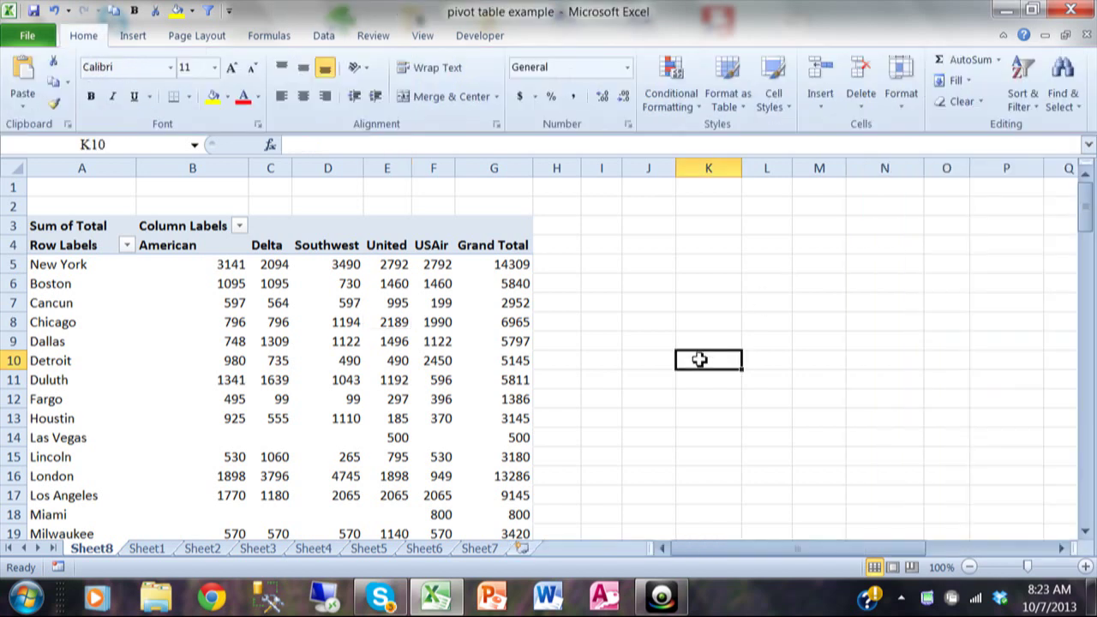
click(400, 326)
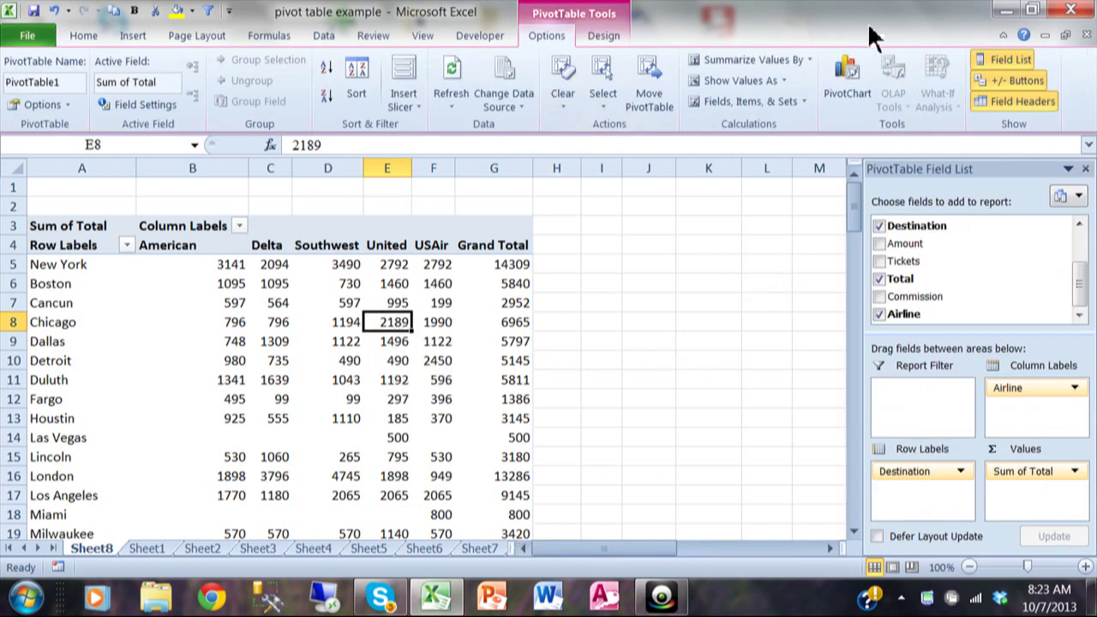
click(1085, 169)
click(997, 60)
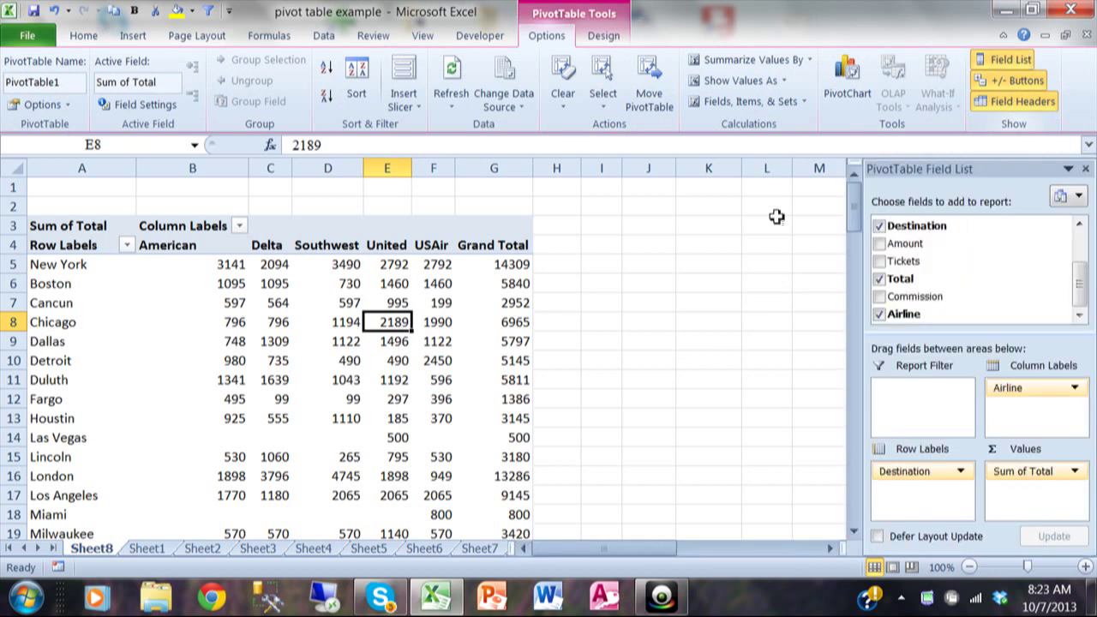
click(357, 323)
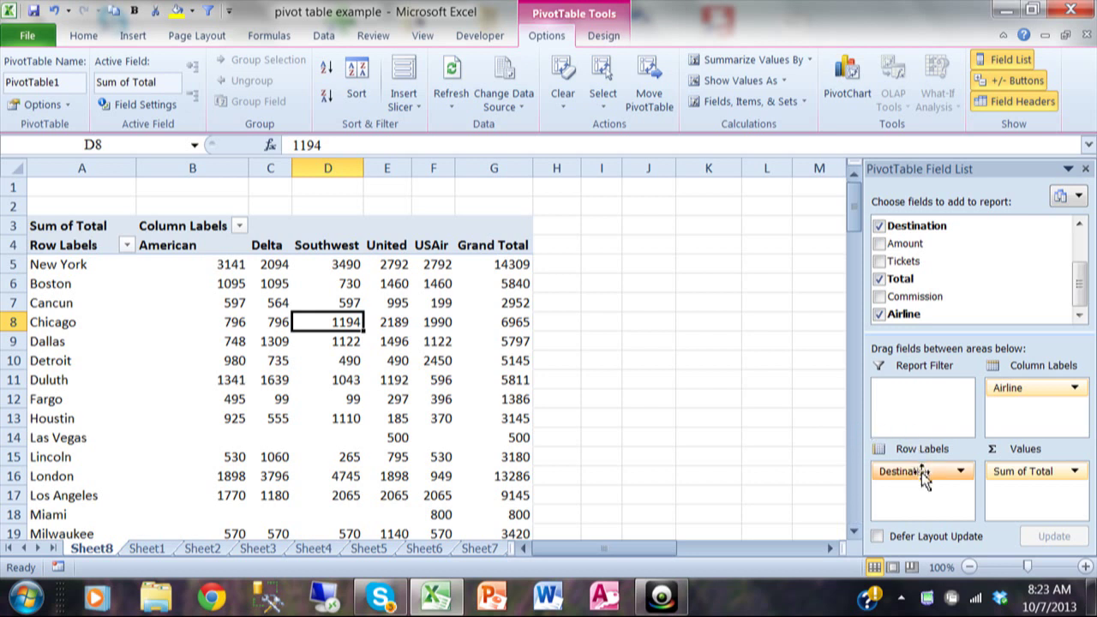
- Remove Destination from the PivotTable's row labels and use Office as the row labels instead
drag(924, 476, 970, 240)
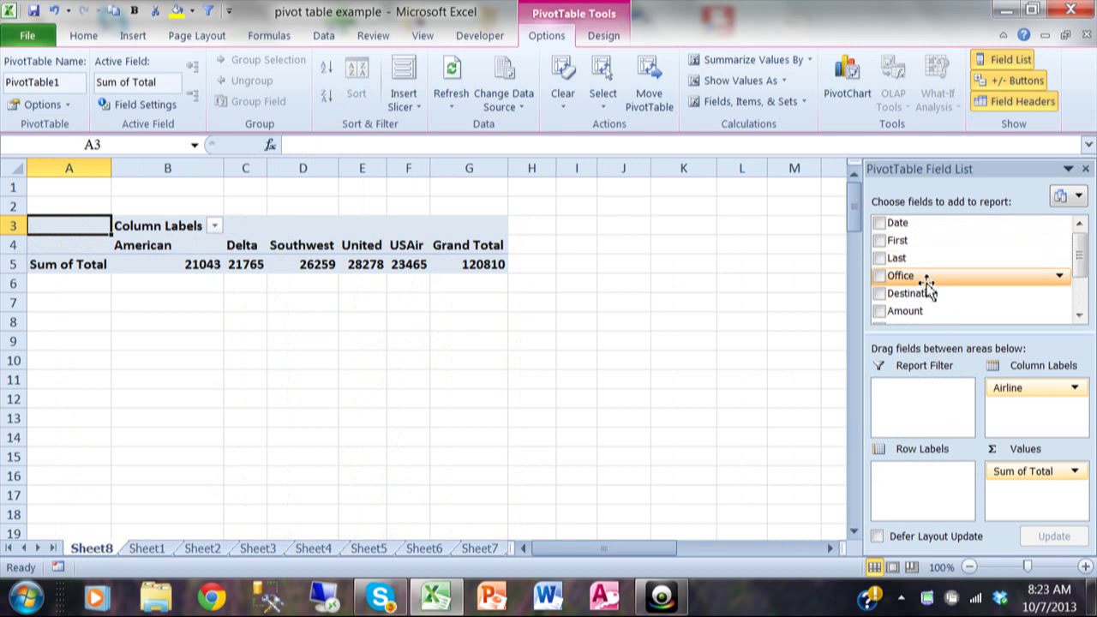
drag(928, 282, 932, 500)
drag(930, 498, 935, 504)
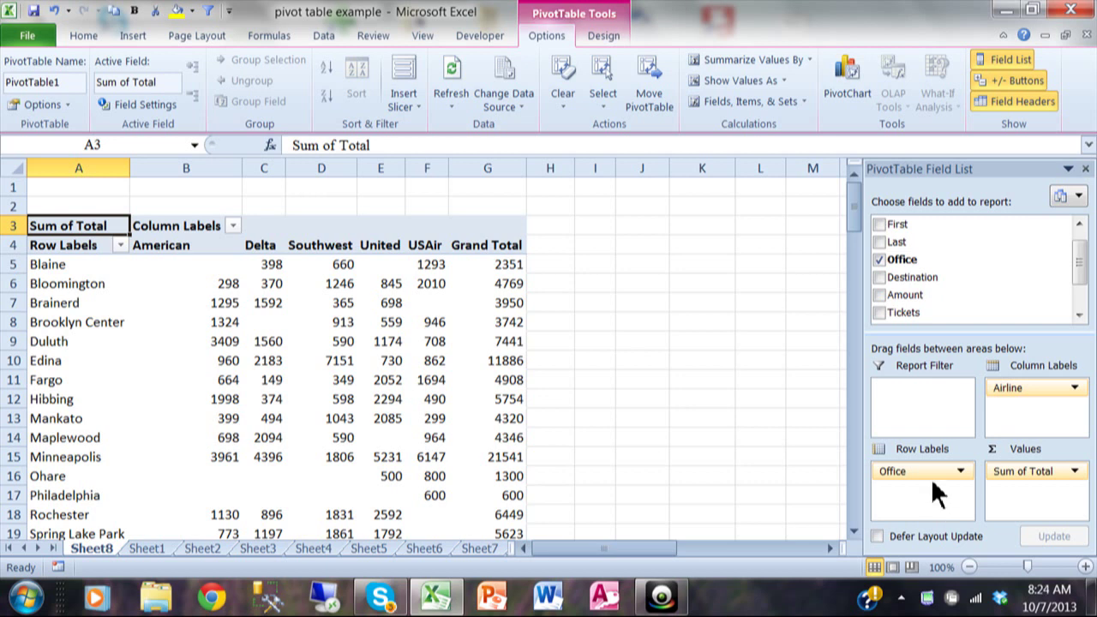
- Remove Office from the PivotTable and put Destination back in the row labels
drag(925, 477, 996, 277)
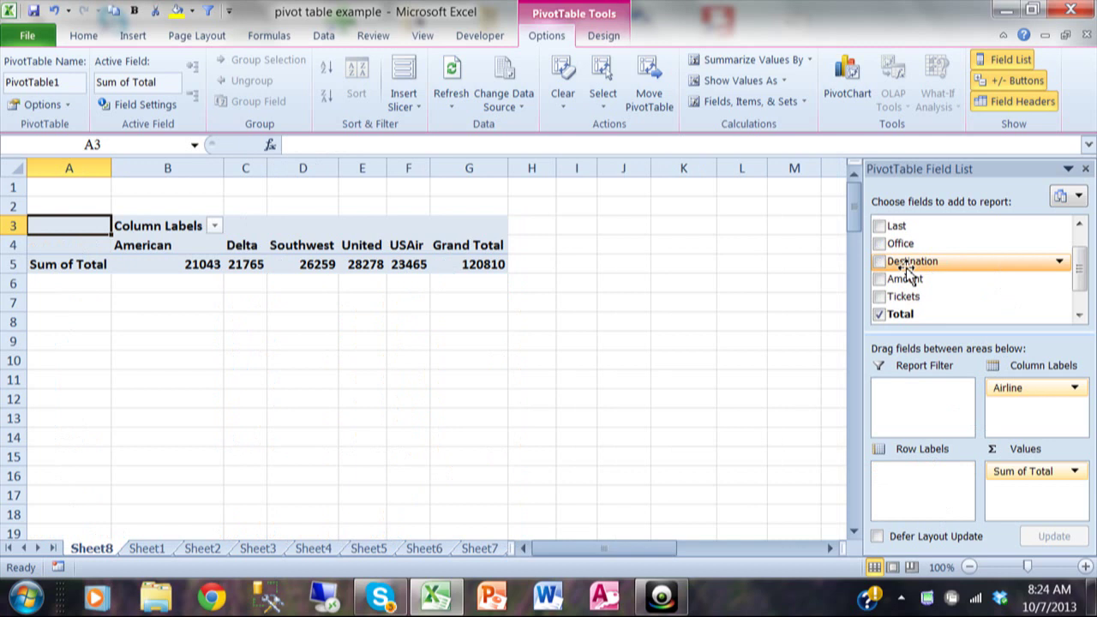
drag(908, 270, 911, 479)
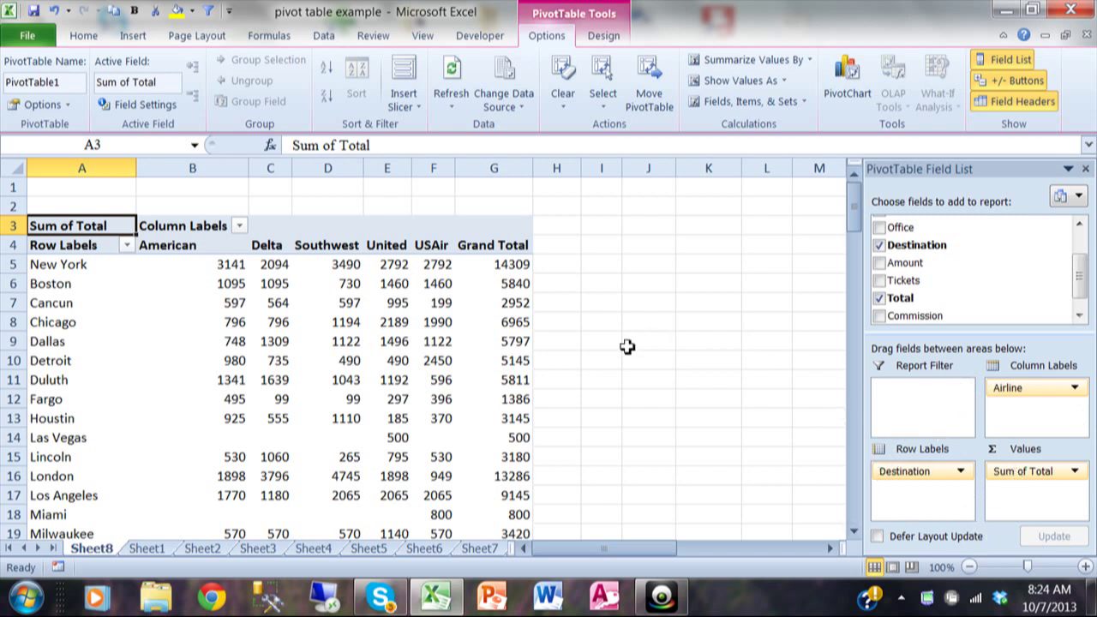
- Review the available summary calculations in the value field settings of Sum of Total, keeping Sum
mouse_move(522, 306)
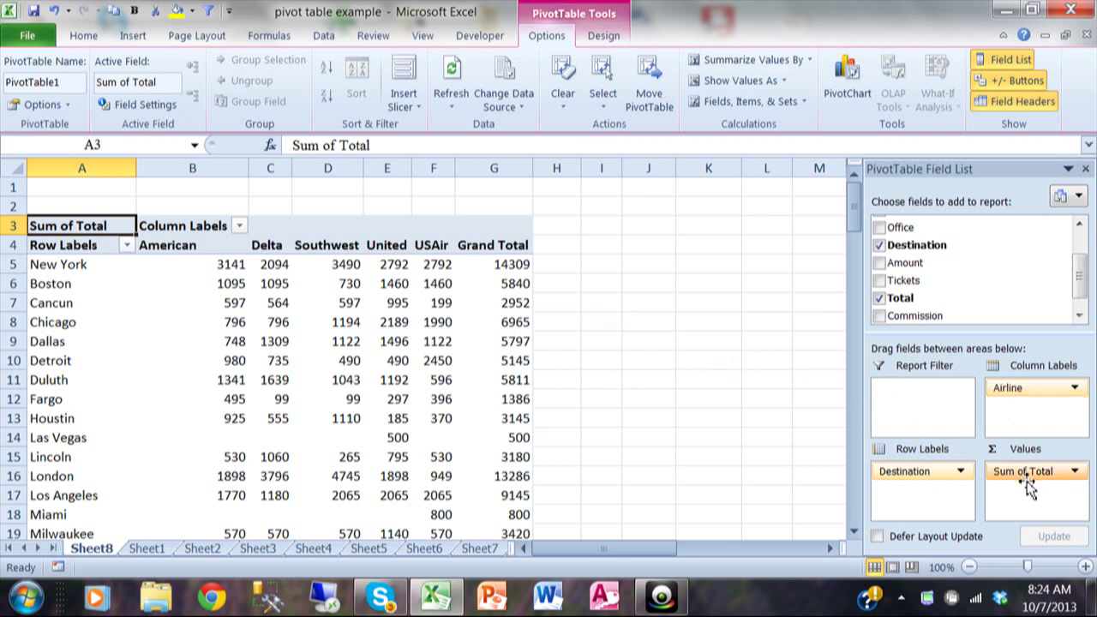
click(1074, 473)
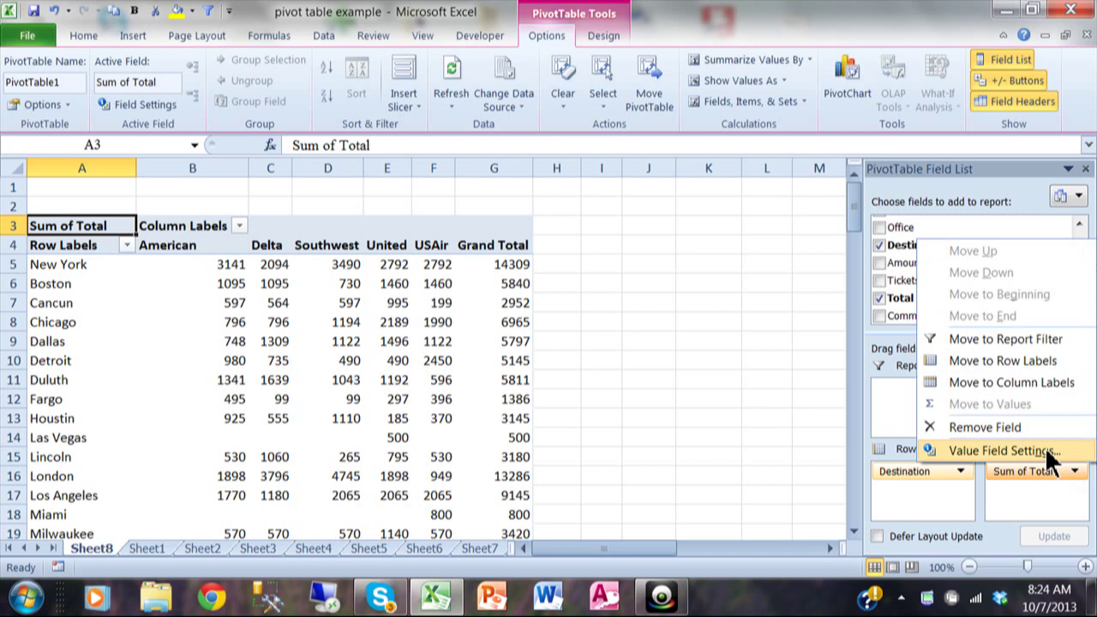
click(1050, 454)
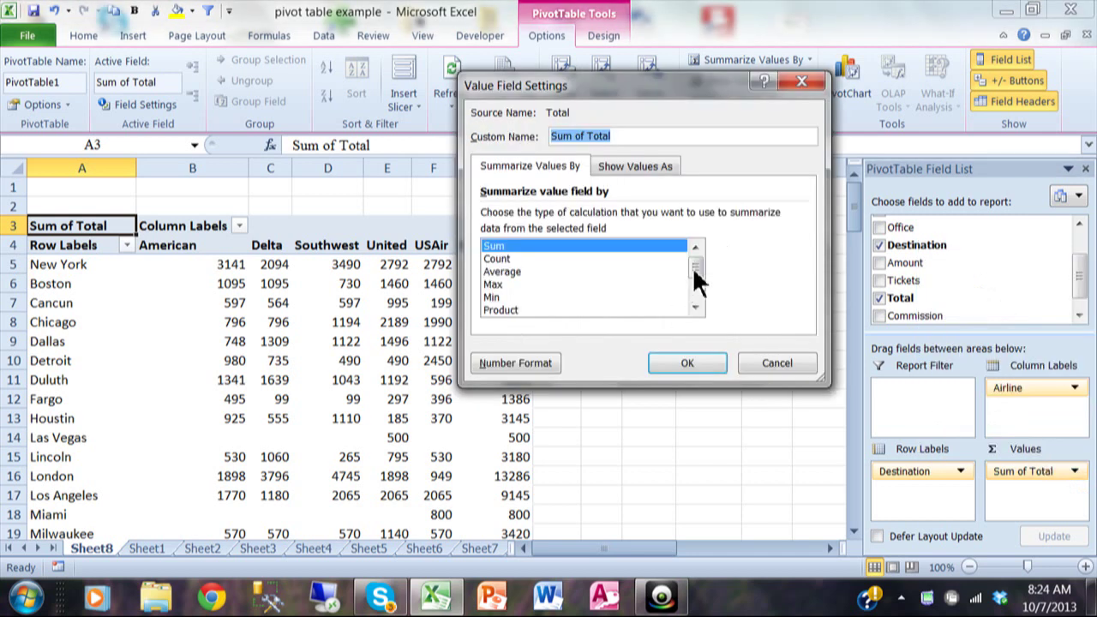
mouse_move(697, 266)
mouse_down()
mouse_move(699, 287)
mouse_move(698, 257)
mouse_up()
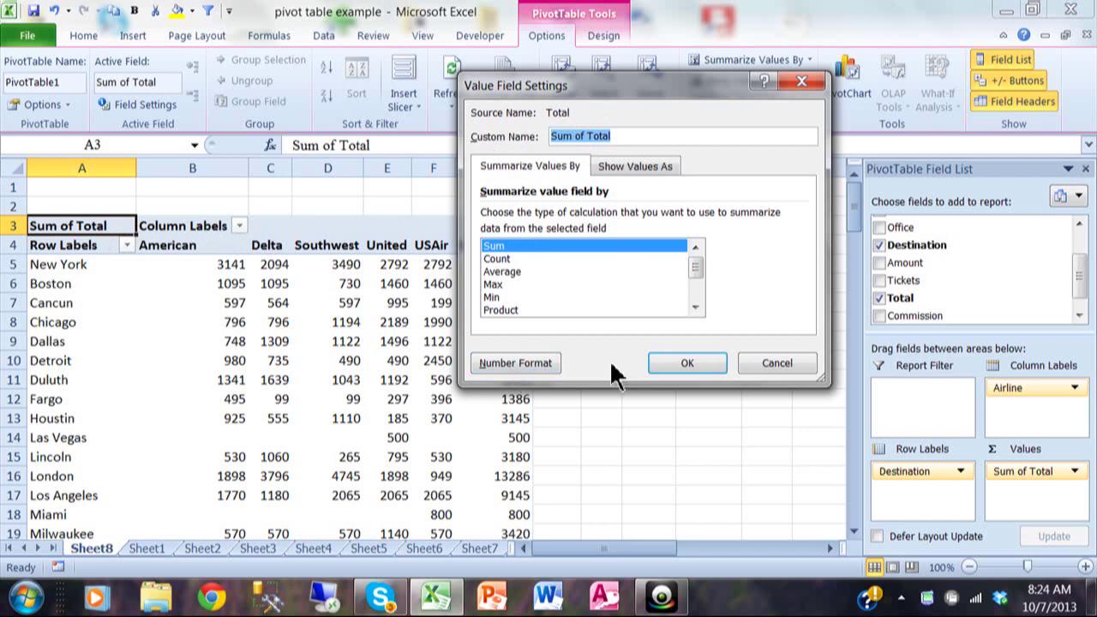
click(687, 363)
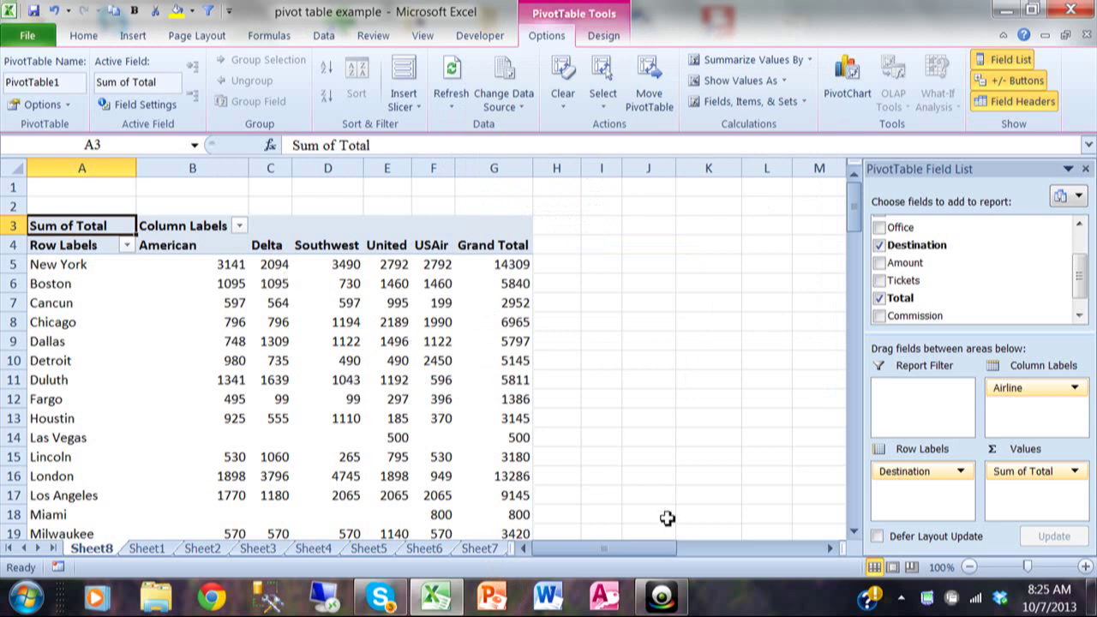
click(685, 598)
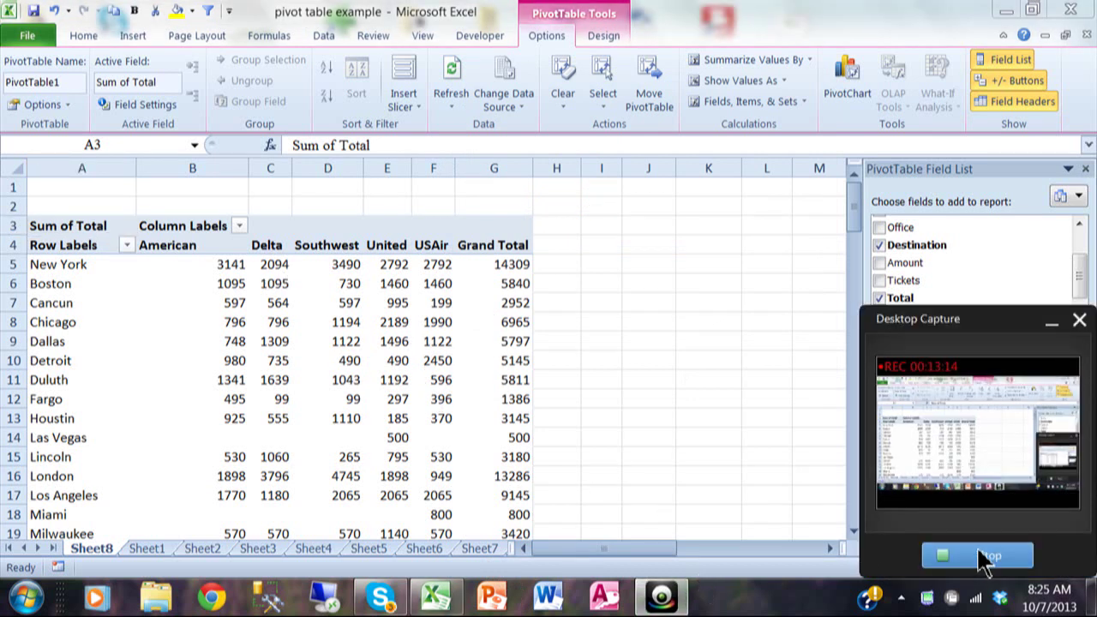